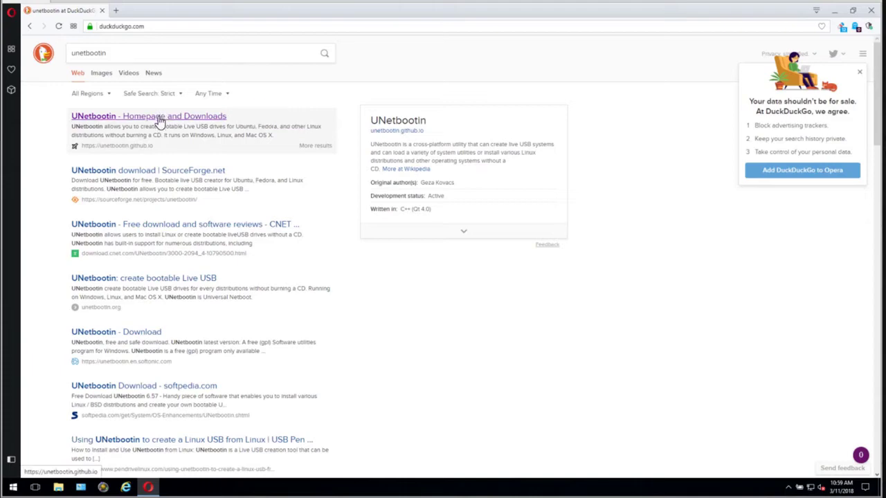
- Open the UNetbootin homepage and request the Windows download, cancelling the save
left_click(158, 121)
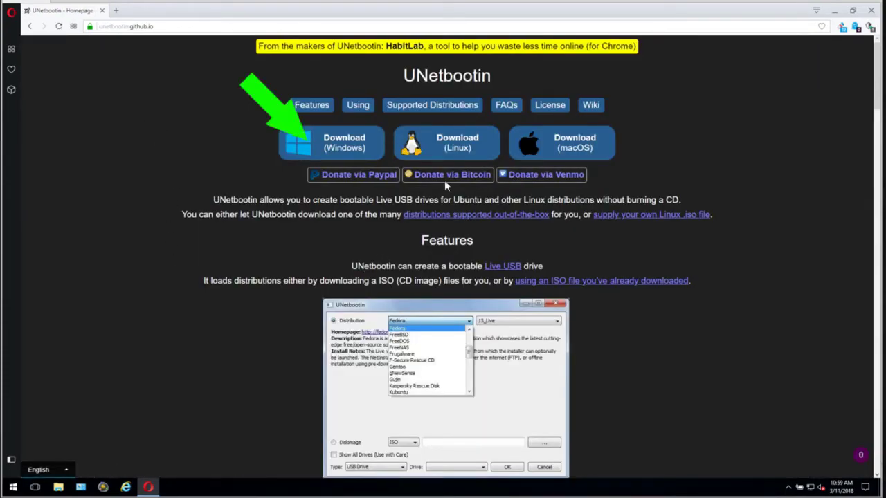
left_click(334, 147)
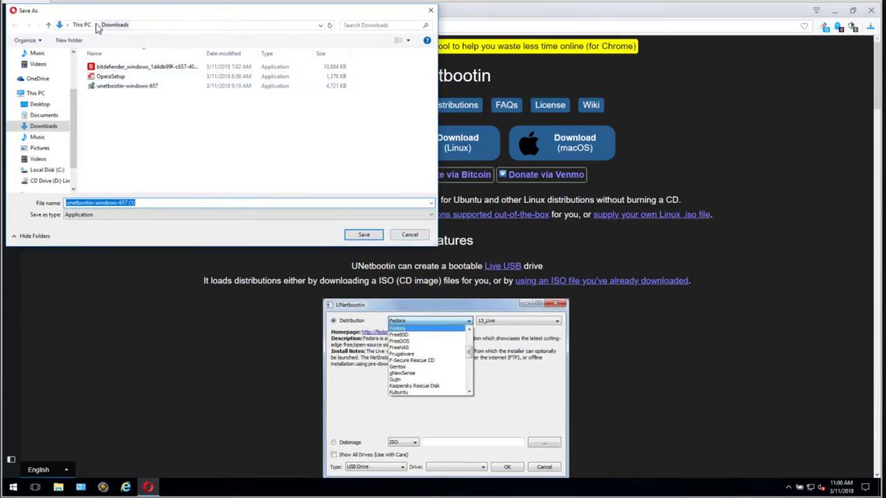
left_click(407, 238)
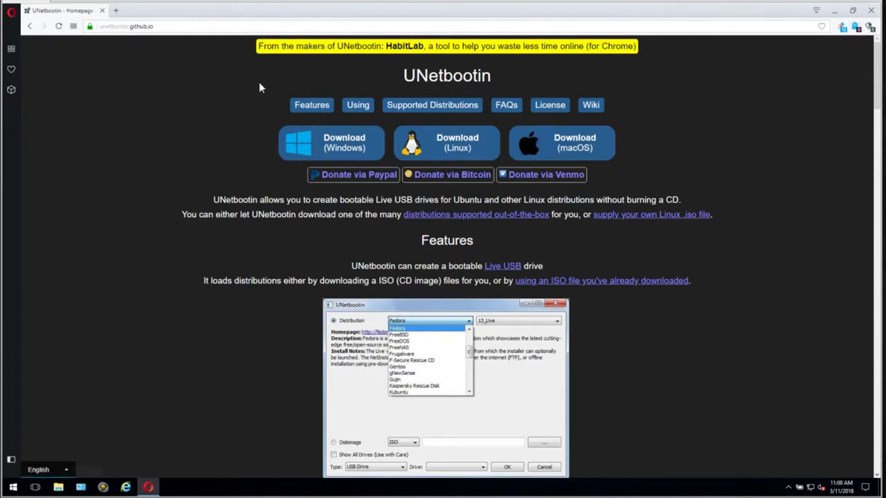
- Search the web for linuxmint in a new tab and open the Linux Mint main page
left_click(117, 10)
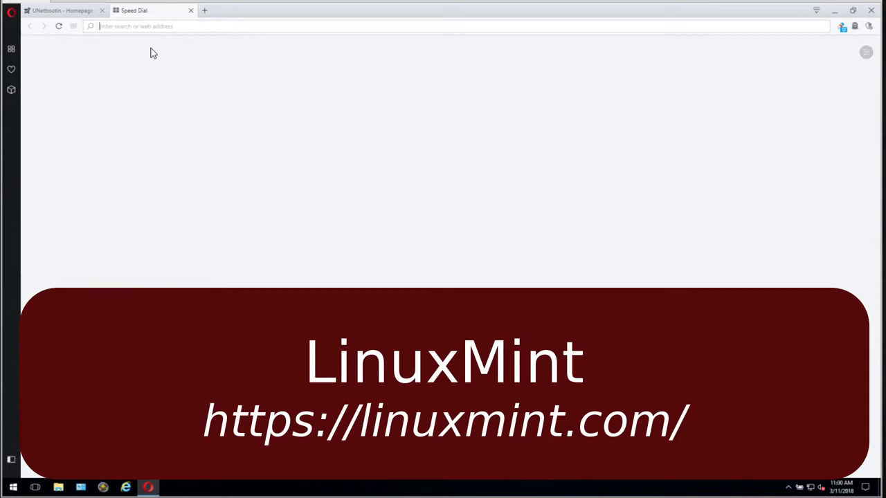
type("linuxm")
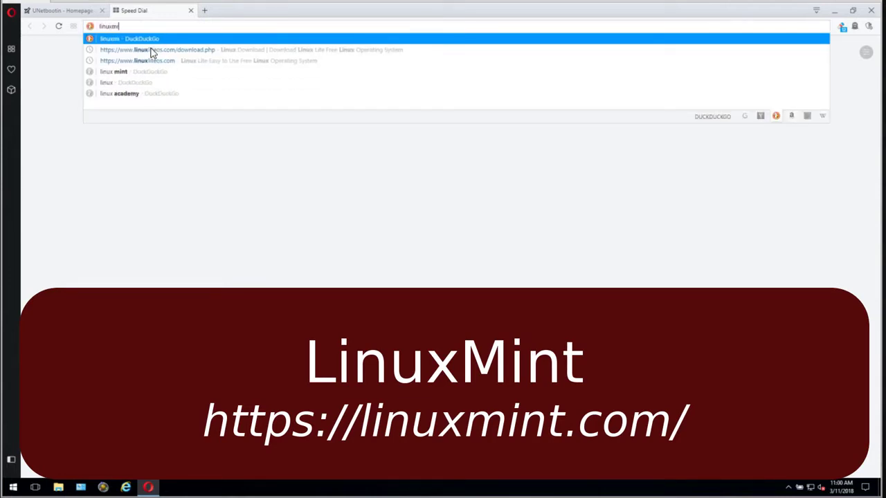
type("int")
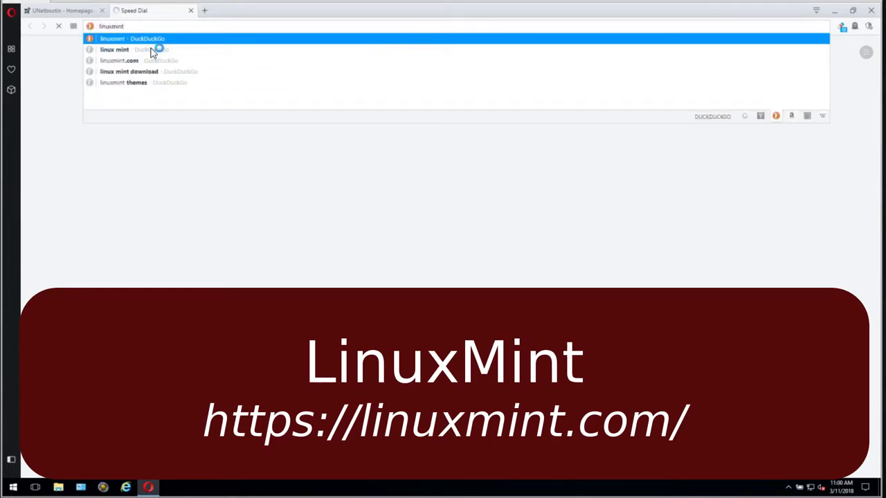
key("Return")
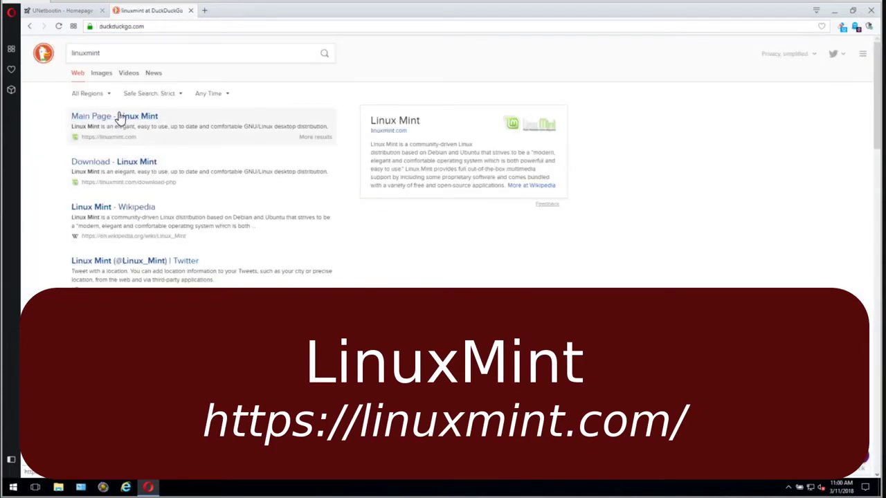
left_click(119, 119)
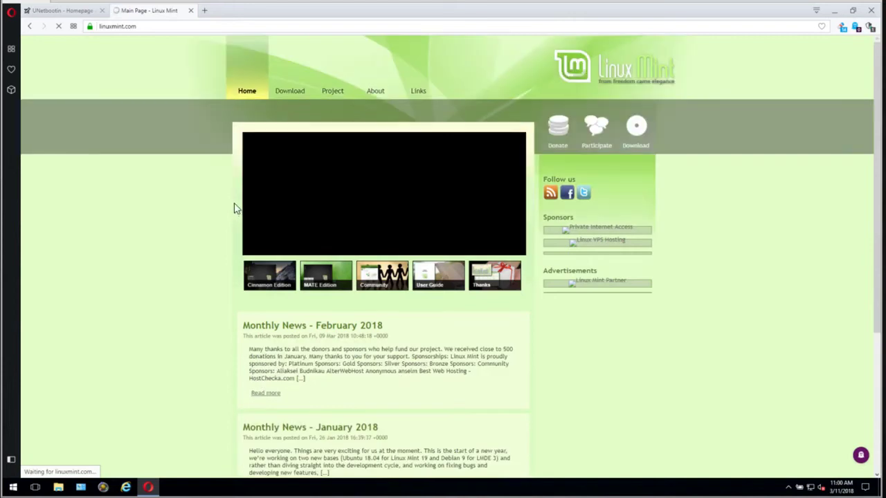
- Go to the Linux Mint 18.3 downloads and open the page for the 64-bit MATE edition
mouse_move(295, 97)
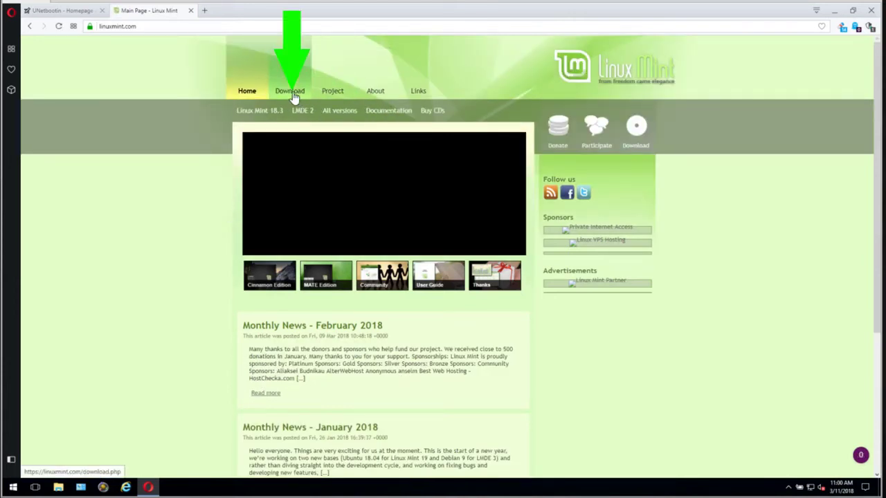
left_click(294, 97)
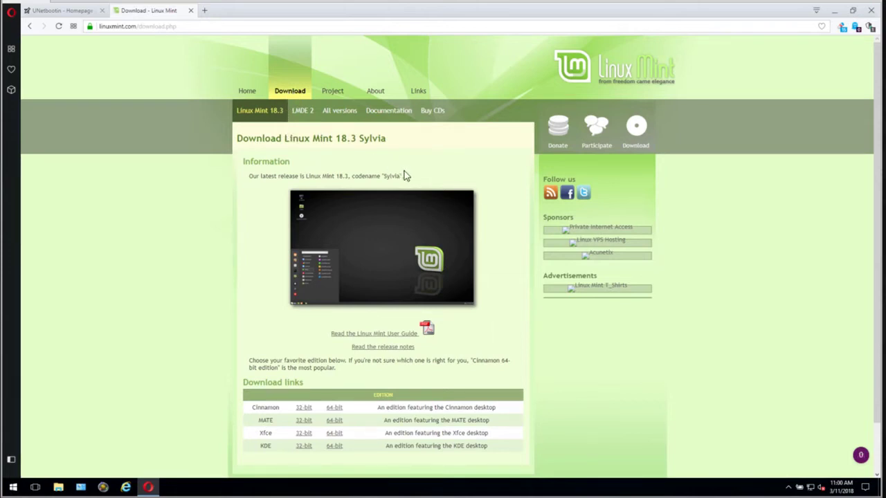
scroll(408, 183, "down", 1)
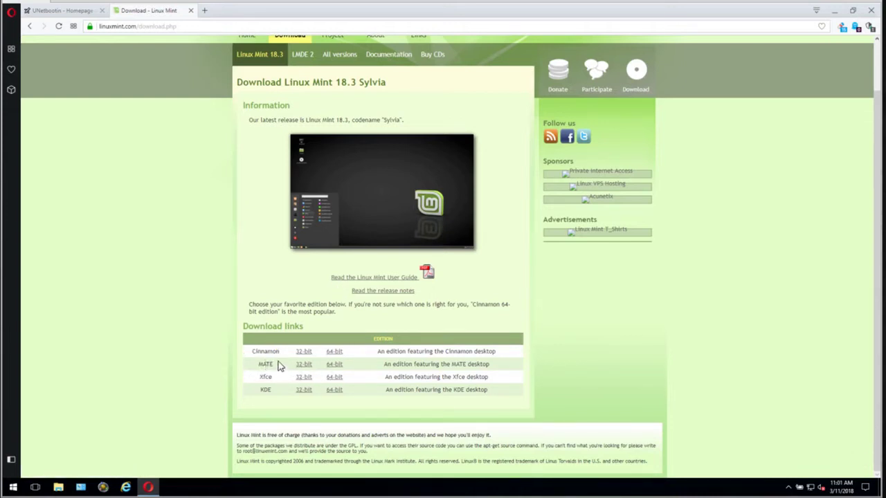
left_click_drag(279, 366, 267, 364)
left_click(333, 365)
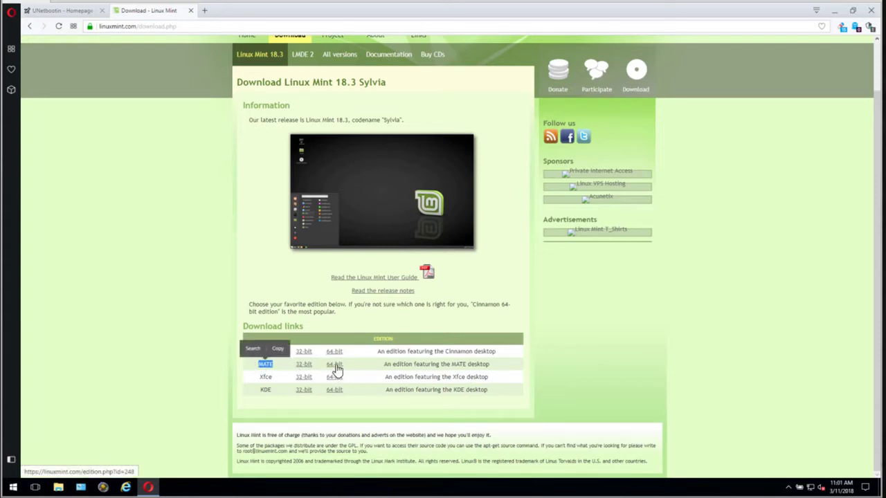
left_click(370, 371)
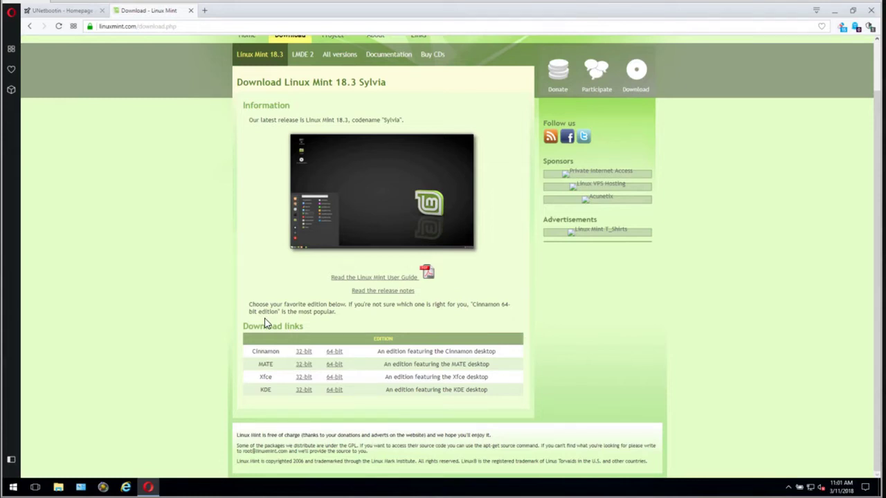
left_click(335, 366)
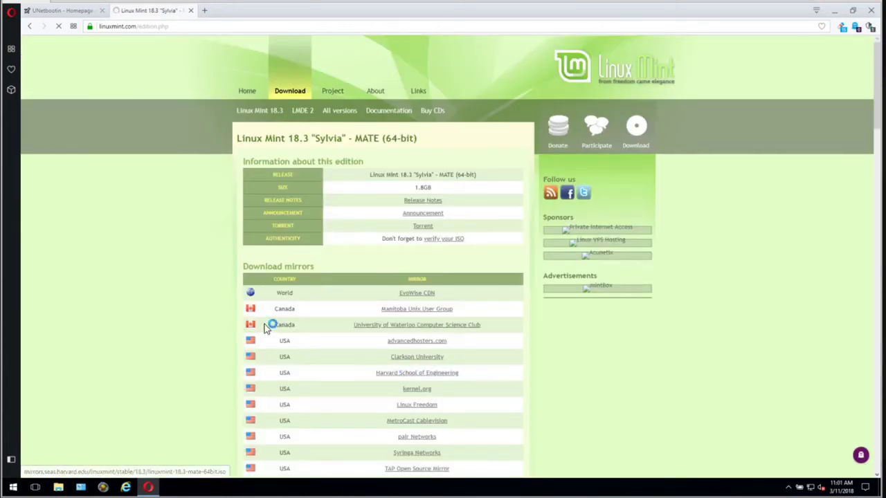
- Start downloading the MATE ISO from the advancedhosters.com mirror, cancel the download and close the browser
scroll(365, 309, "down", 1)
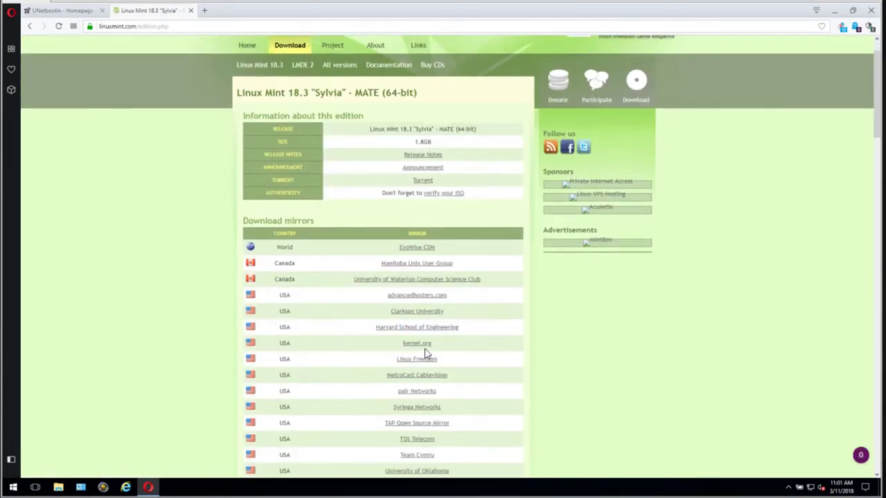
left_click(412, 296)
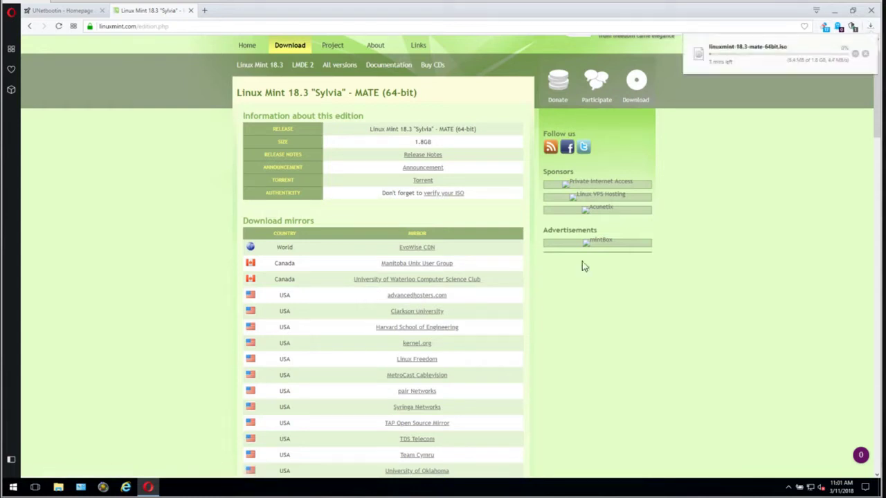
left_click(865, 54)
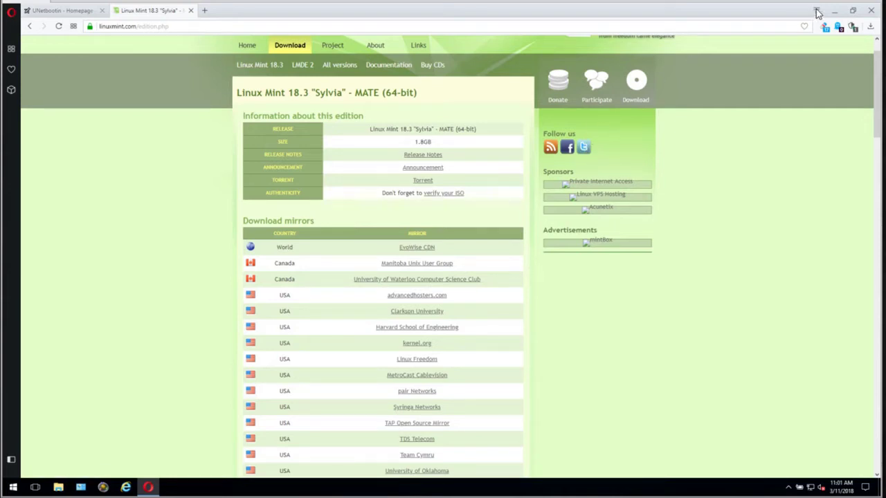
left_click(873, 11)
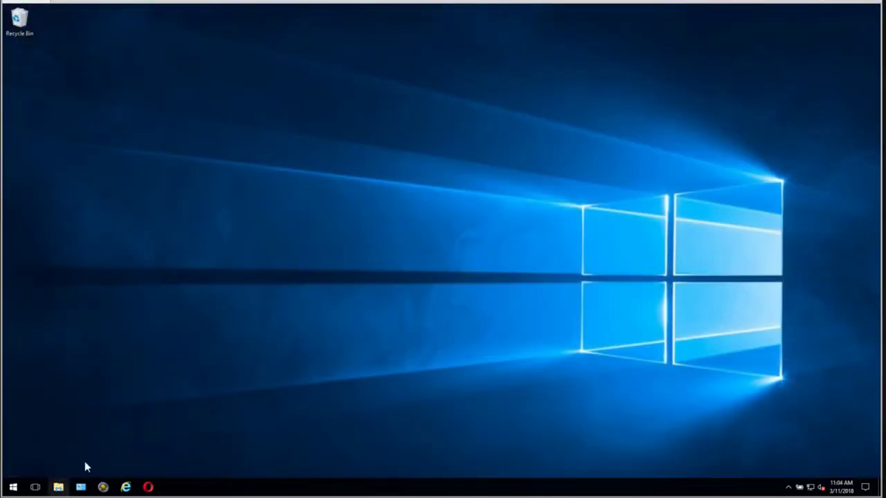
- Run unetbootin-windows-657 from the Downloads folder as administrator and allow it to make changes to the device
left_click(59, 487)
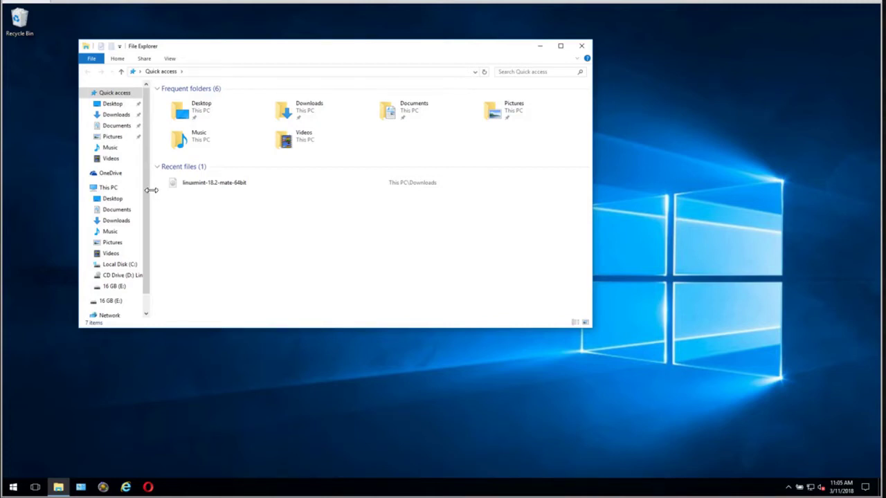
left_click(122, 116)
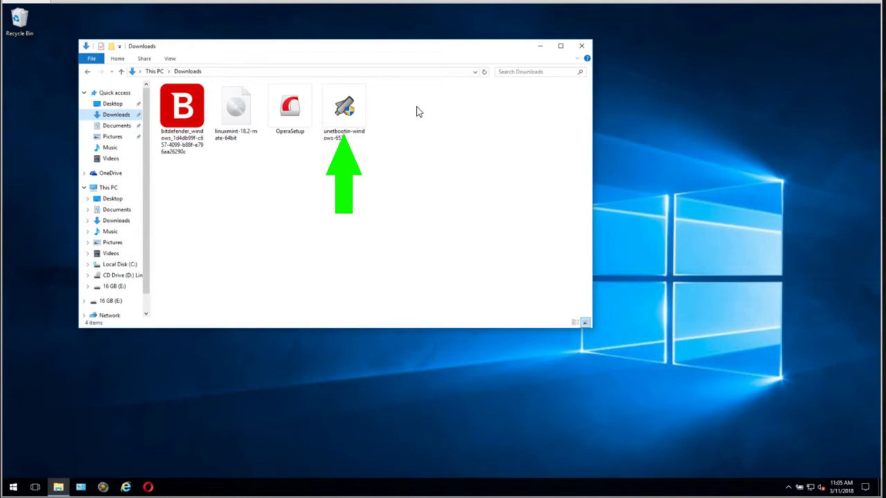
left_click(347, 127)
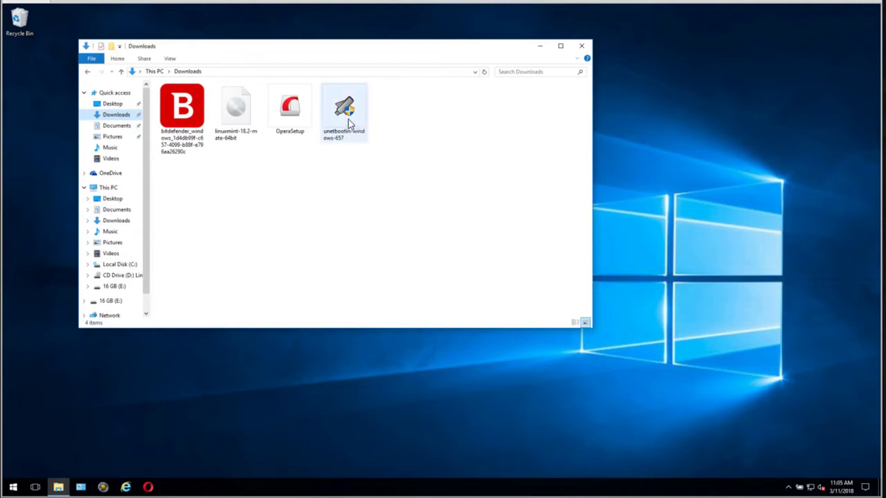
right_click(349, 124)
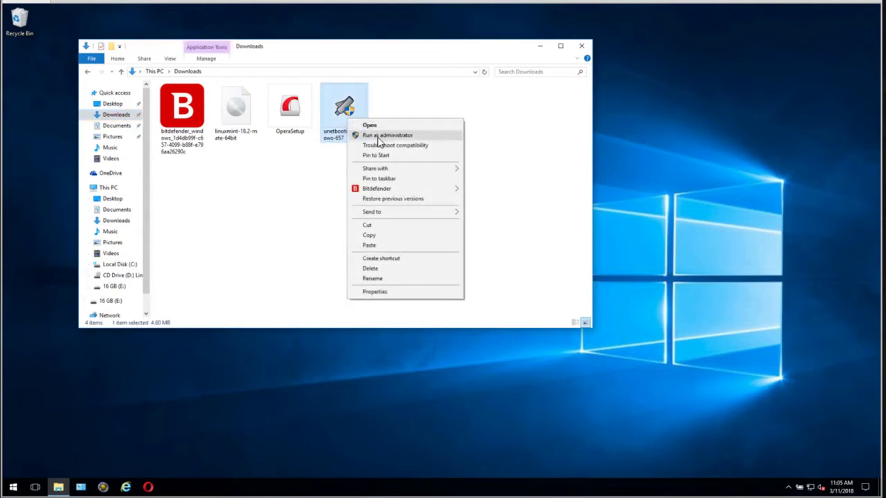
left_click(234, 158)
left_click(235, 136)
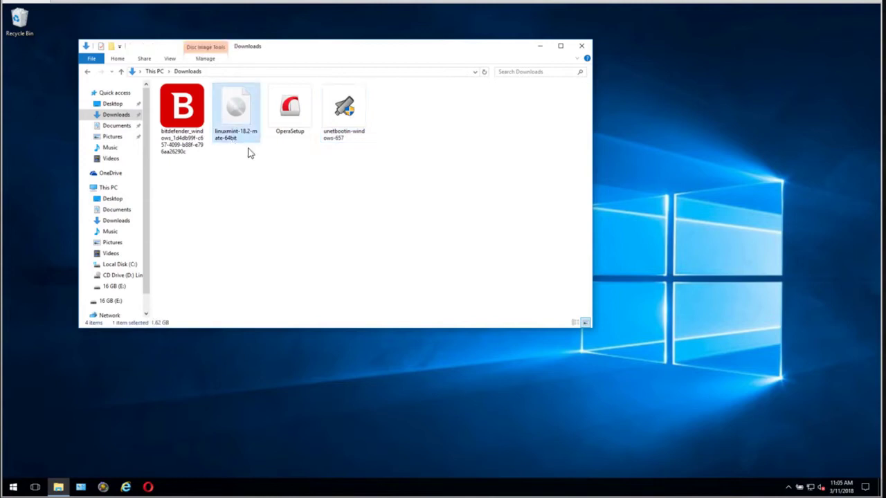
left_click(322, 164)
right_click(345, 123)
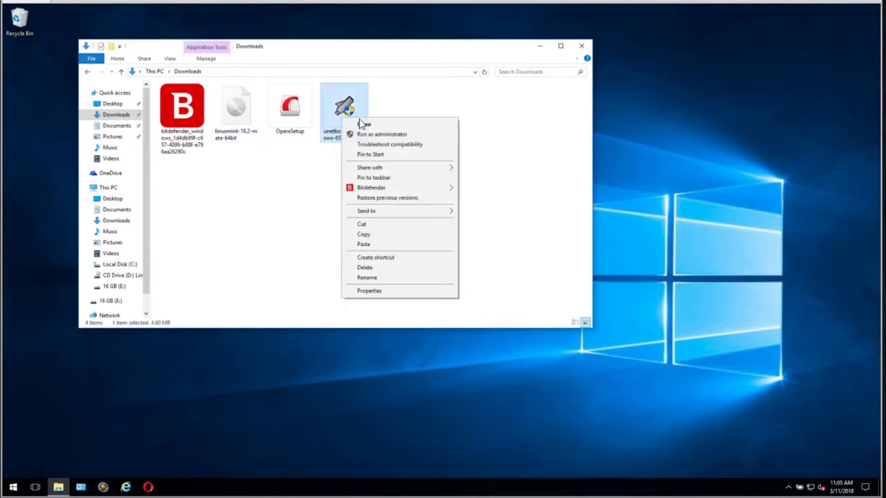
left_click(376, 135)
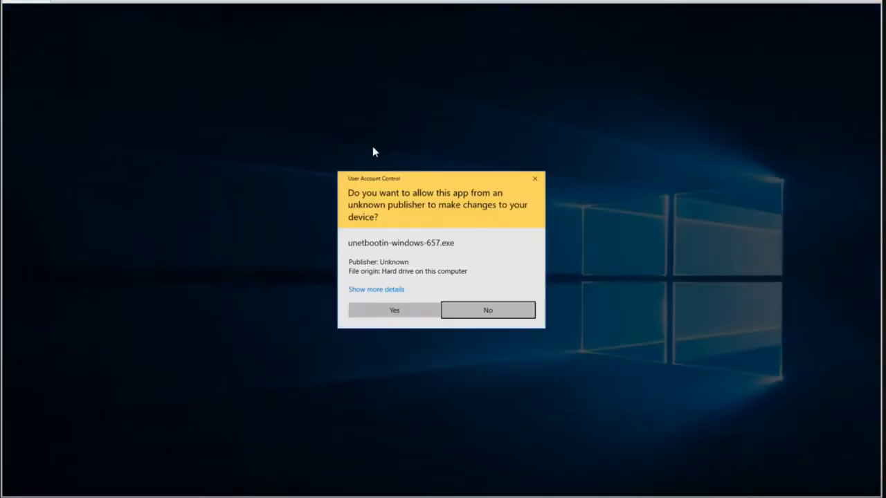
left_click(394, 311)
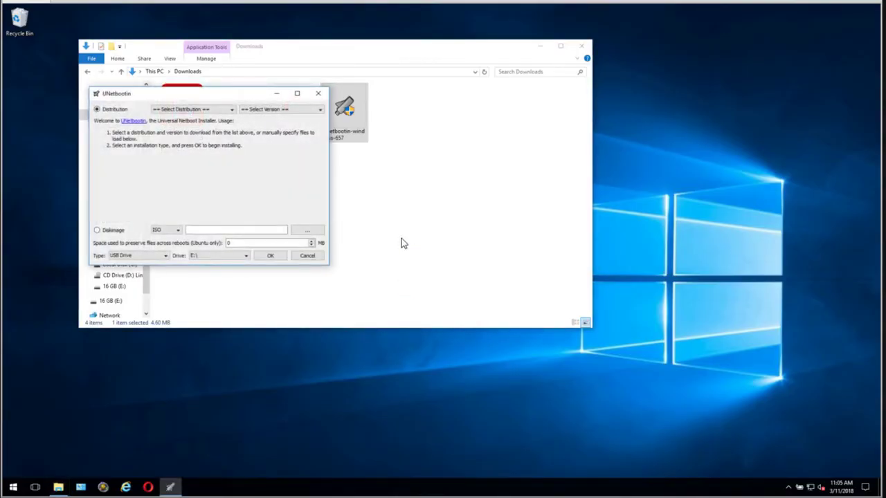
- Set UNetbootin to use a disk image and load linuxmint-18.2-mate-64bit from the Downloads folder
left_click_drag(214, 100, 466, 40)
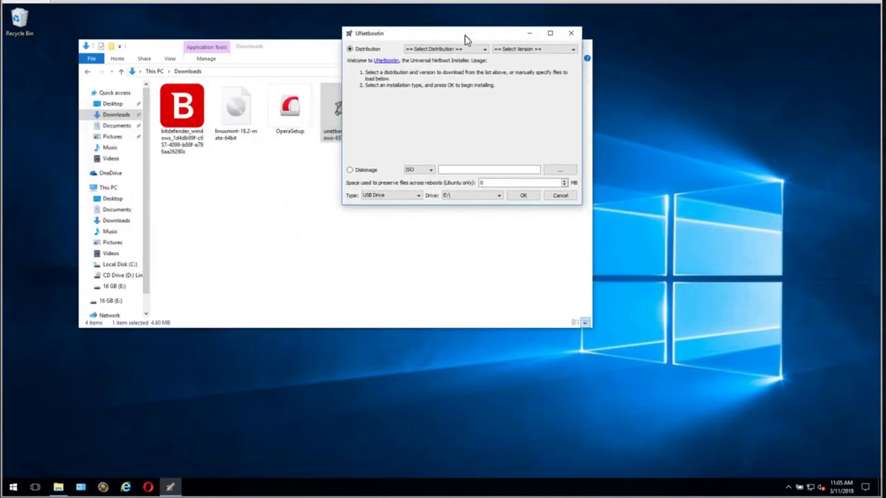
left_click(350, 171)
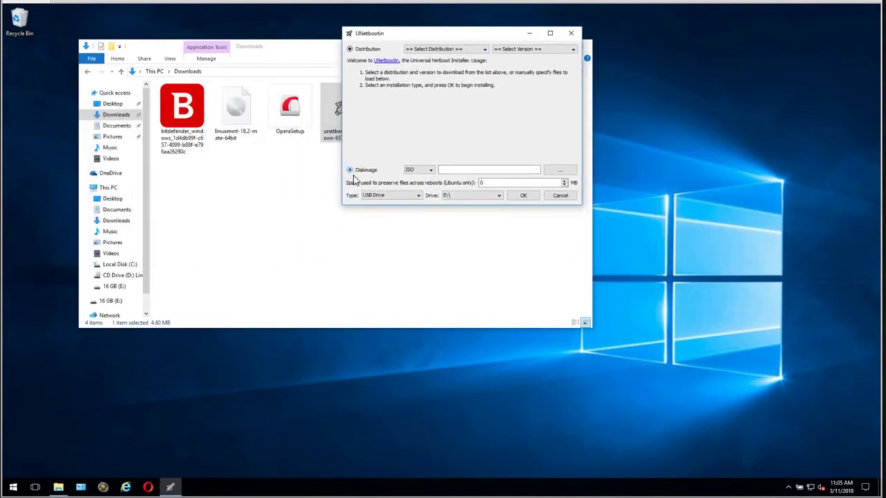
left_click(571, 172)
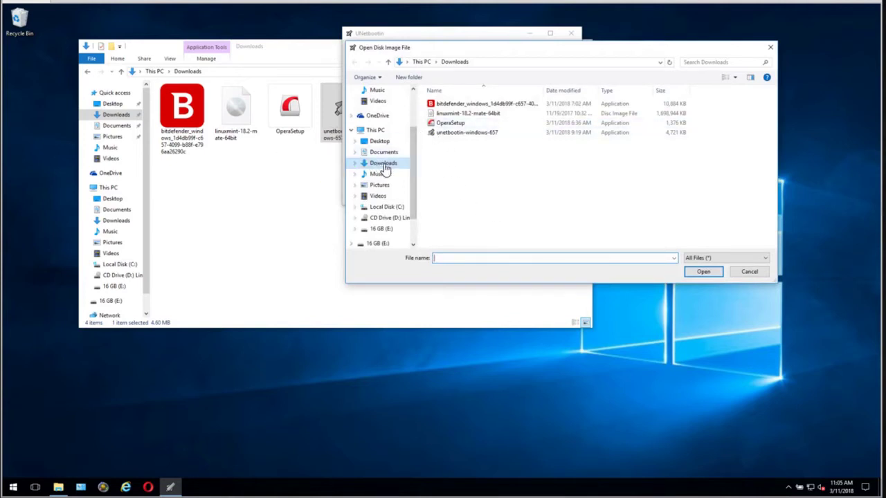
left_click(493, 115)
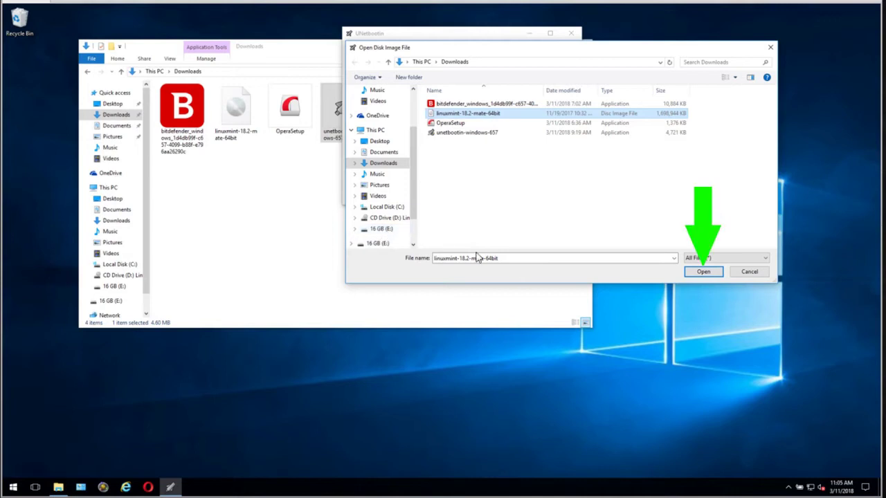
left_click(698, 272)
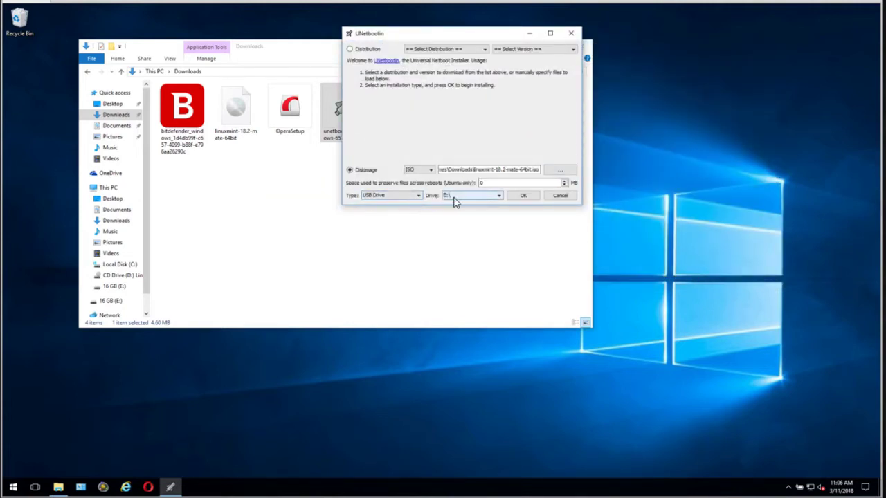
- Write the disk image to USB drive E:\ and close both UNetbootin and the Downloads window
left_click(522, 197)
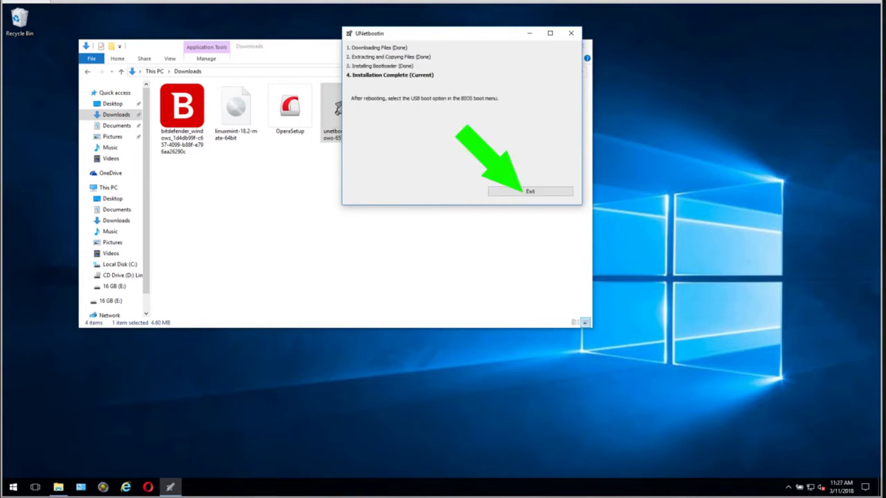
left_click(526, 192)
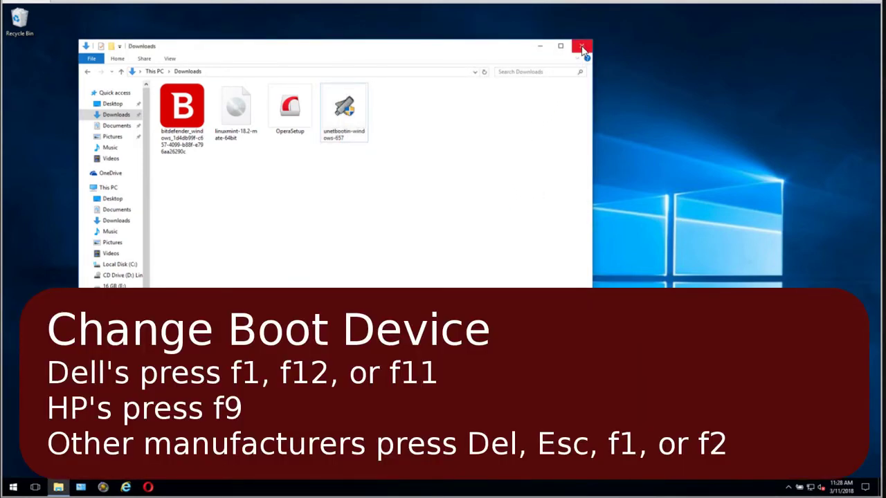
left_click(582, 46)
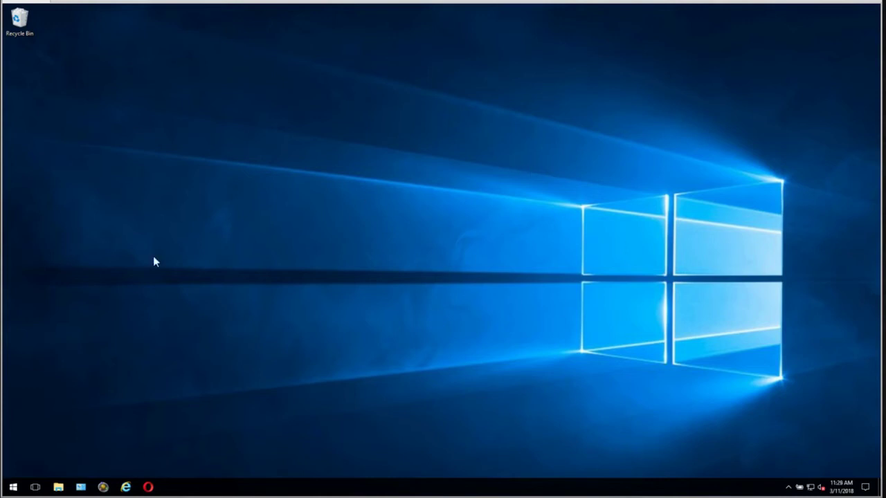
- Restart Windows and boot the computer into Linux Mint with the Start Linux Mint option
left_click(13, 488)
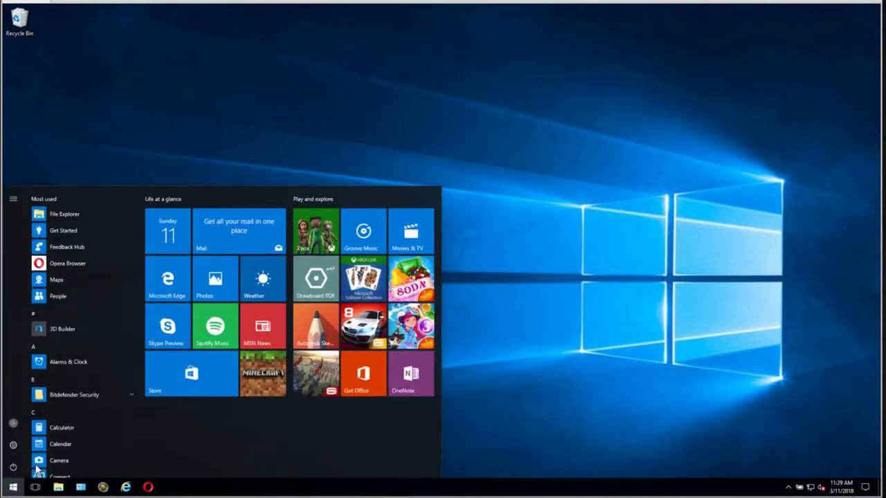
left_click(13, 467)
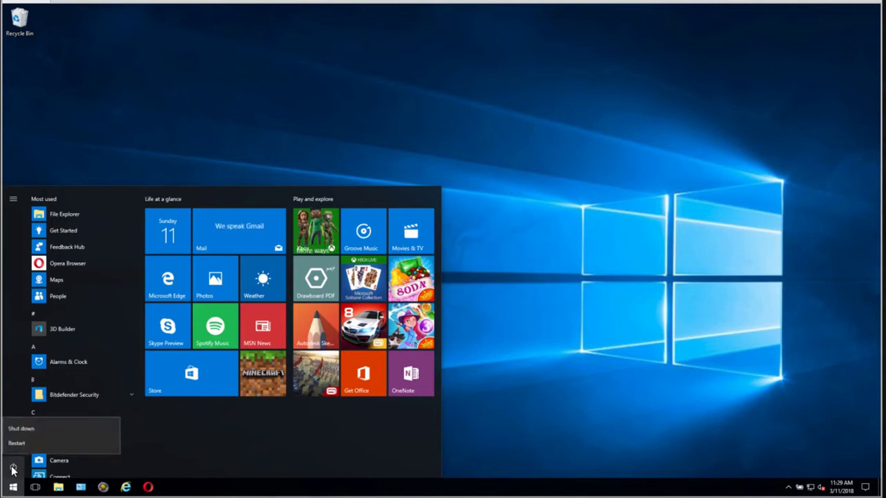
left_click(22, 442)
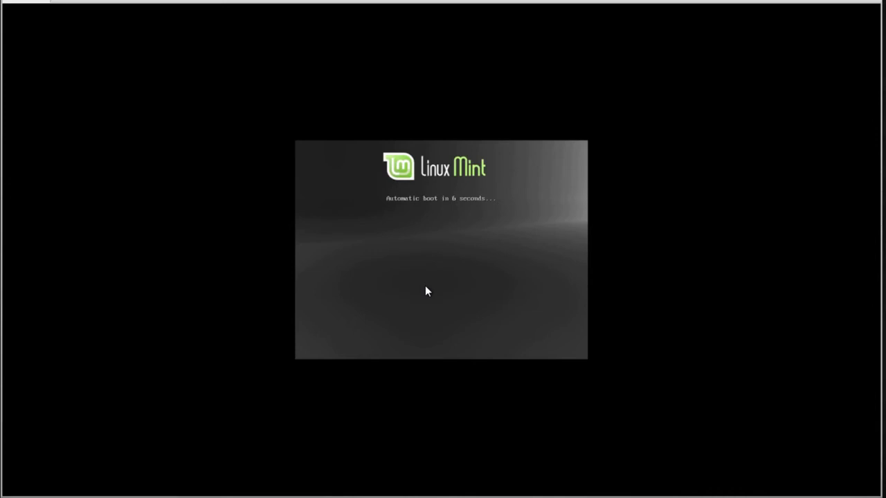
key("Return")
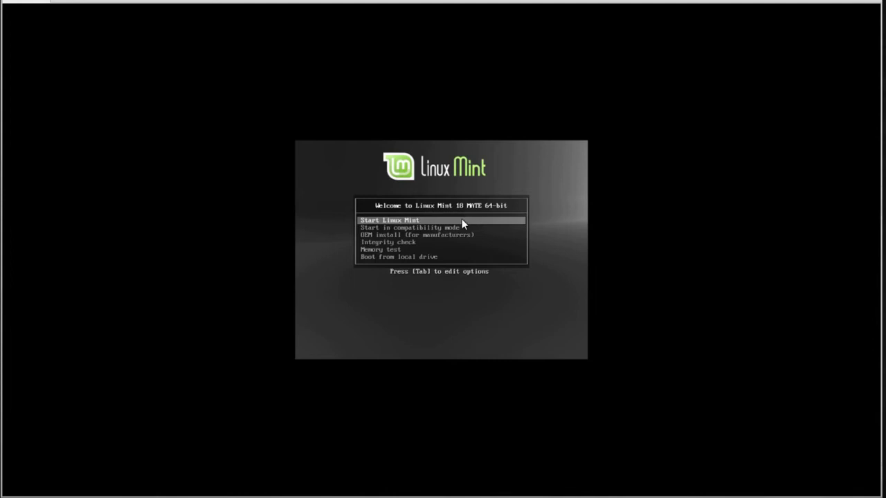
key("Return")
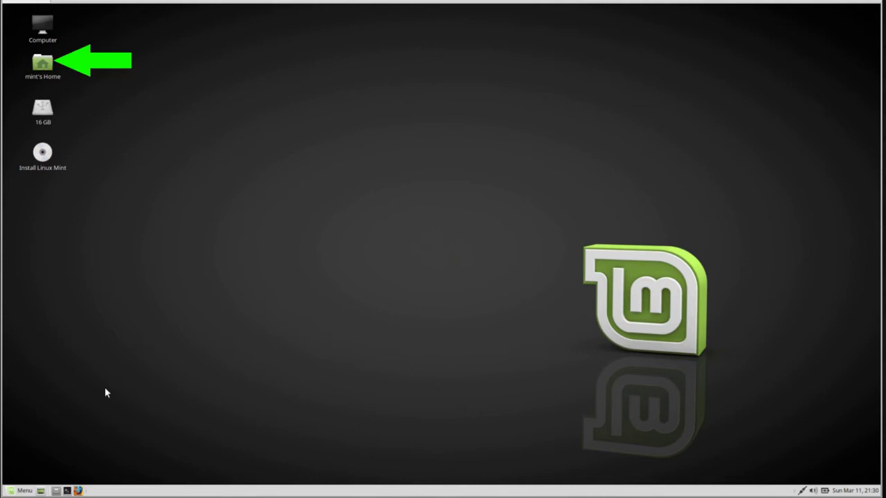
- Open mint's Home and browse to the Windows/SystemApps folder on the 549 GB Volume
left_click(42, 66)
double_click(42, 67)
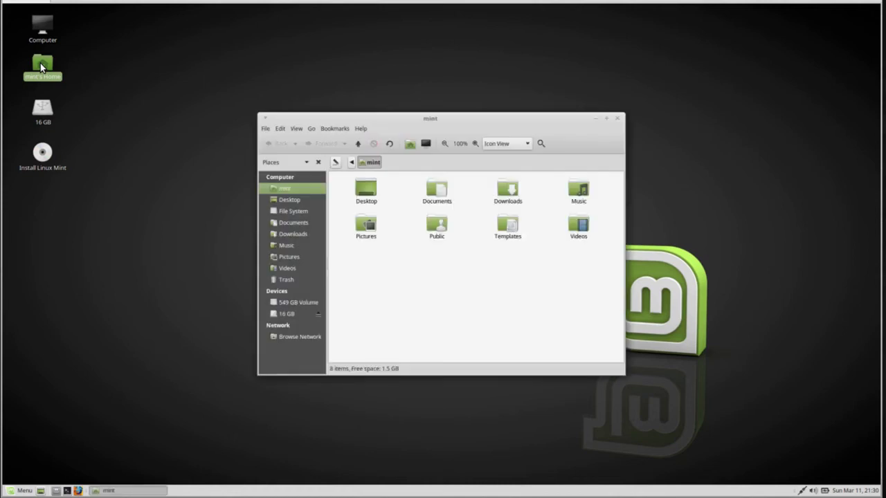
left_click(285, 305)
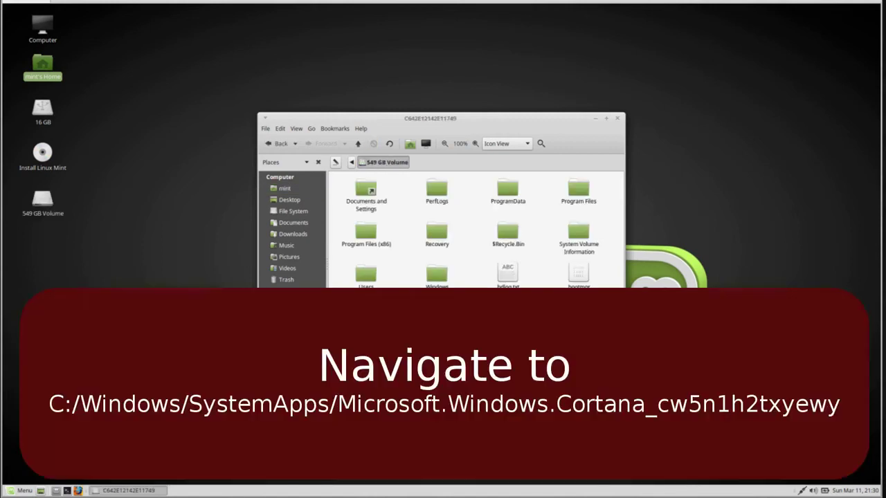
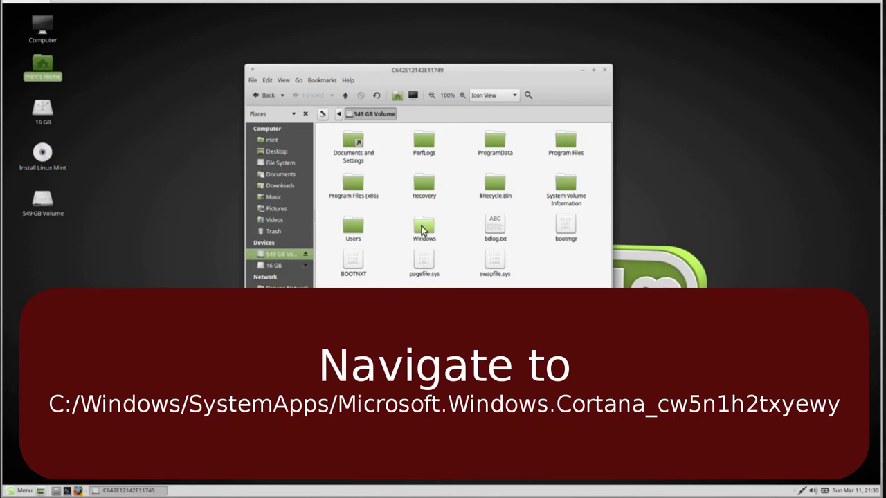
double_click(423, 227)
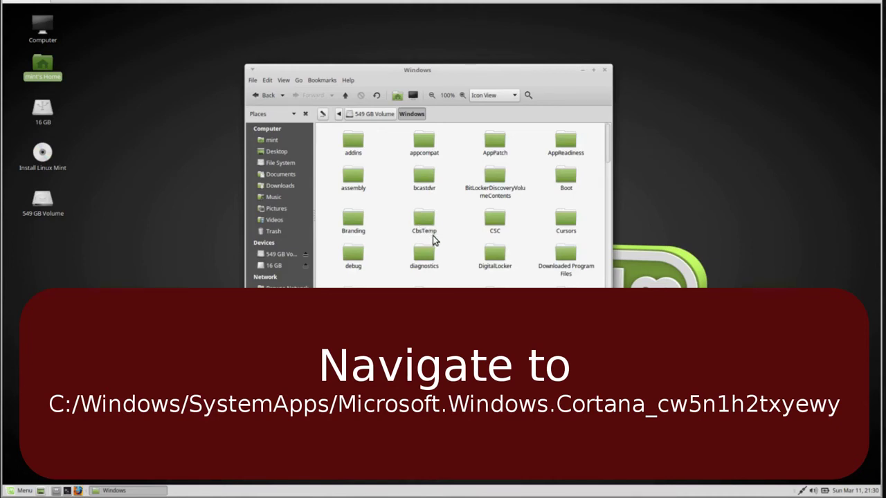
scroll(434, 239, "down", 1)
scroll(434, 239, "down", 8)
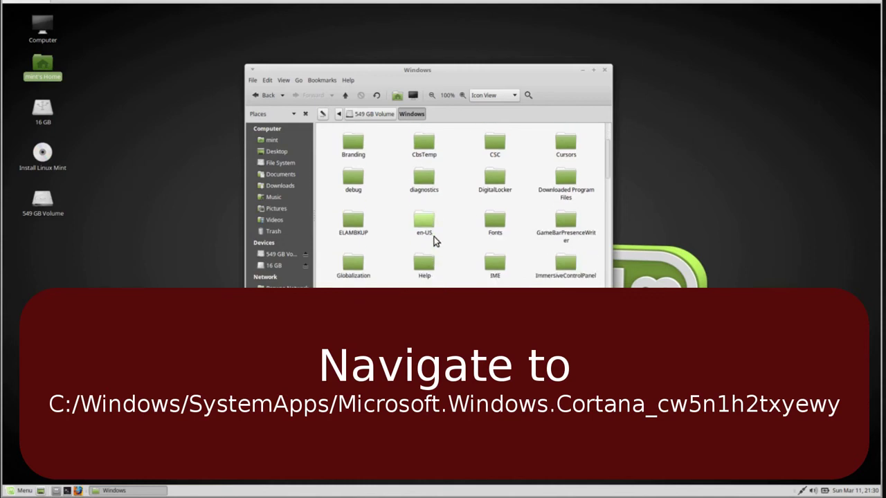
scroll(435, 241, "down", 3)
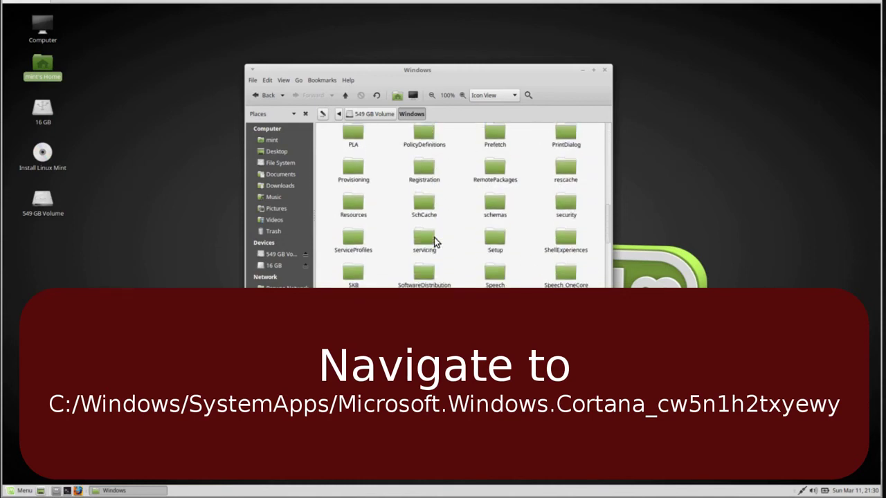
scroll(434, 238, "down", 1)
scroll(434, 238, "down", 1)
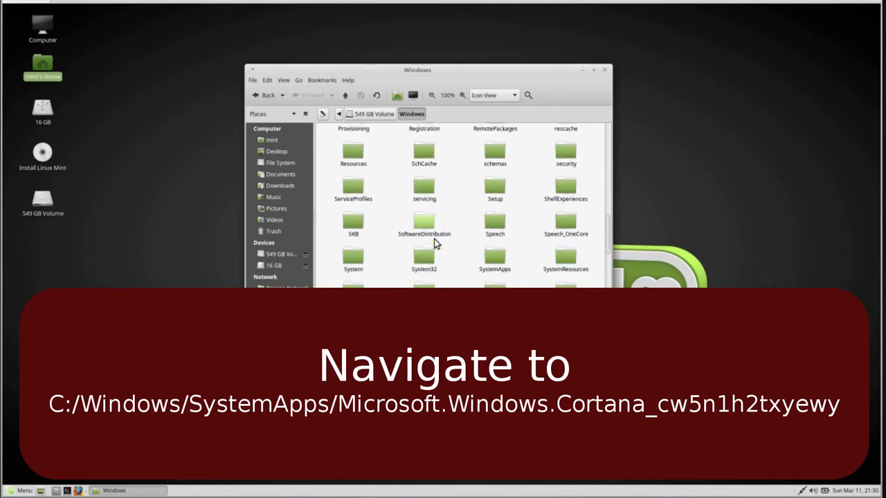
double_click(493, 232)
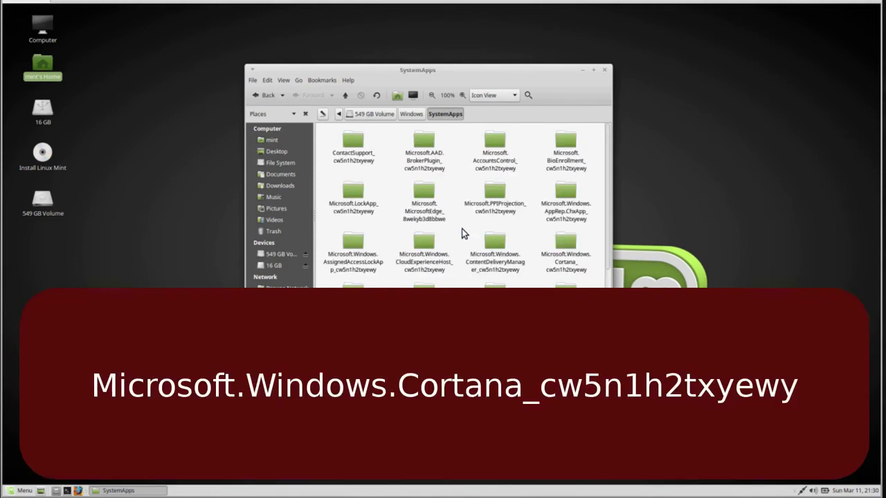
- Show the SystemApps folder in List View at 100% zoom and widen the window so the full folder names fit
left_click(488, 95)
left_click(491, 111)
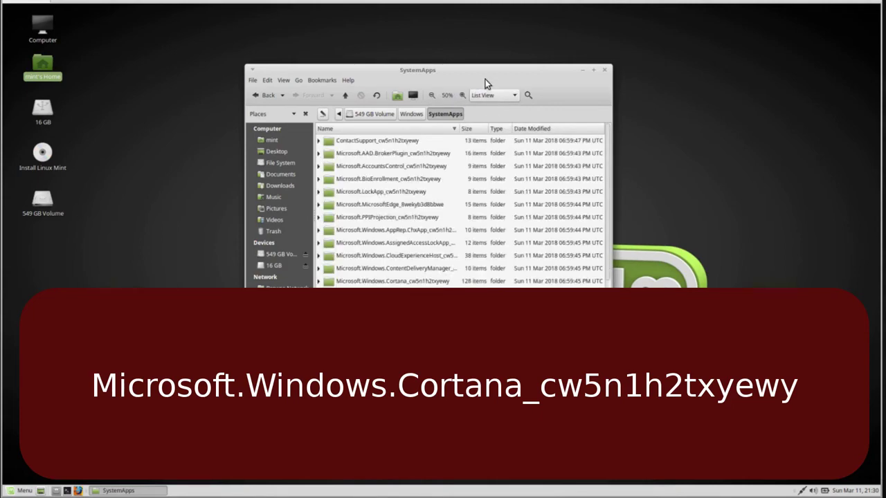
left_click_drag(473, 64, 405, 35)
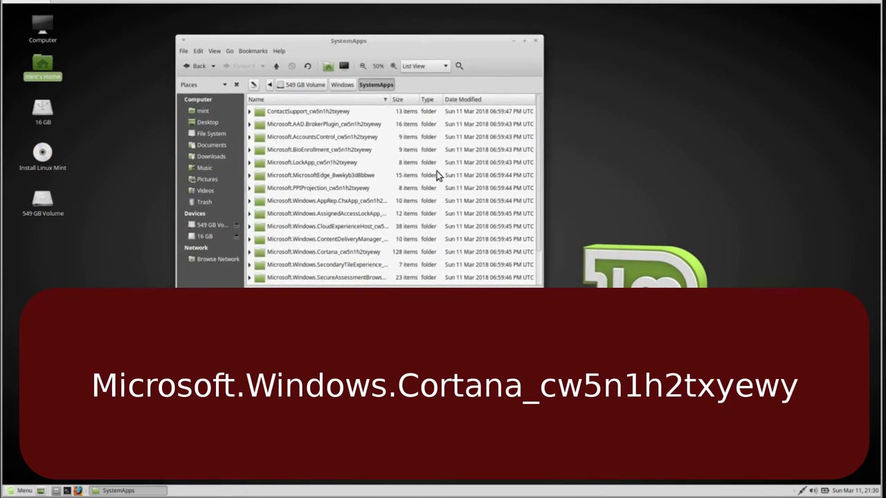
key("ctrl+plus")
key("ctrl+plus")
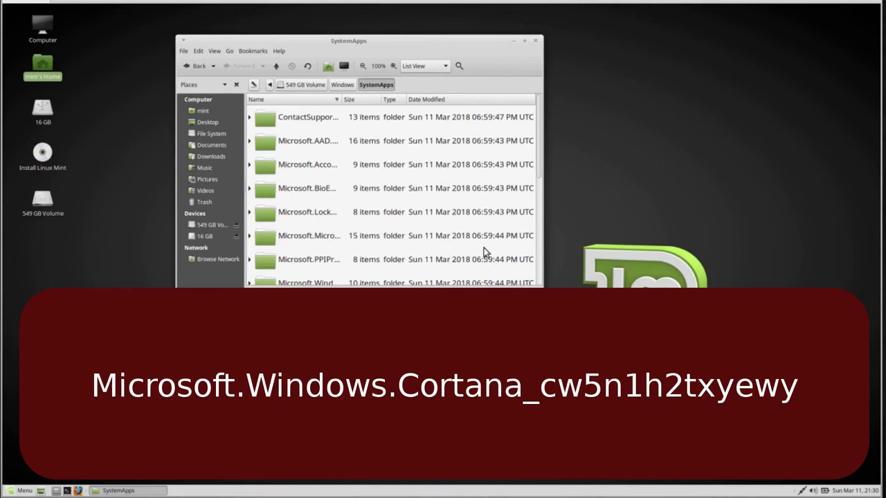
left_click_drag(546, 296, 778, 303)
left_click_drag(536, 288, 833, 291)
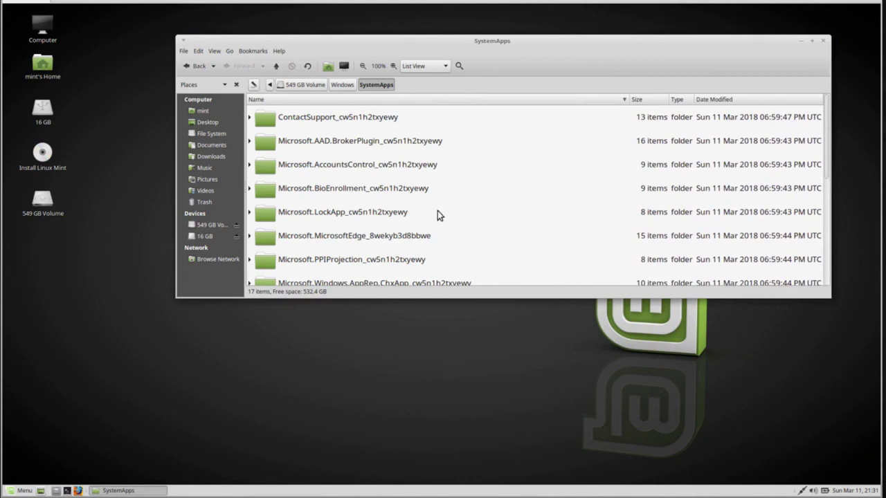
- Open the Microsoft.Windows.Cortana_cw5n1h2txyewy folder within SystemApps
left_click(395, 197)
scroll(395, 201, "down", 1)
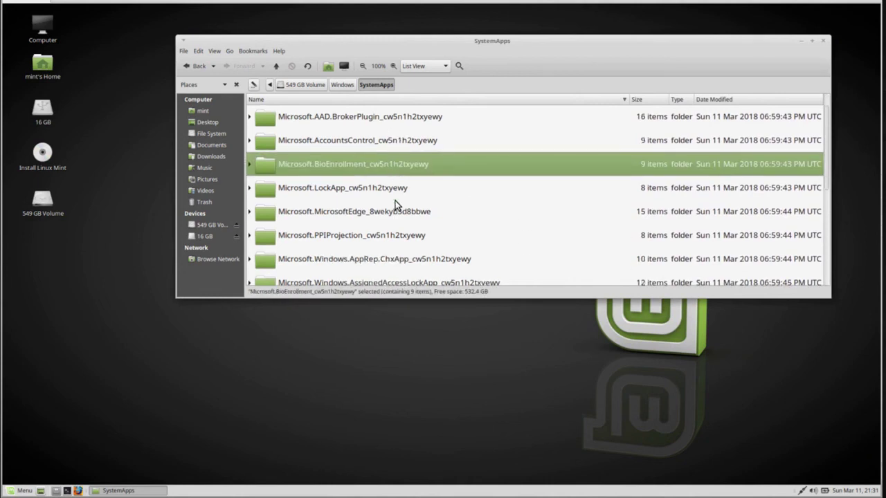
scroll(390, 207, "down", 1)
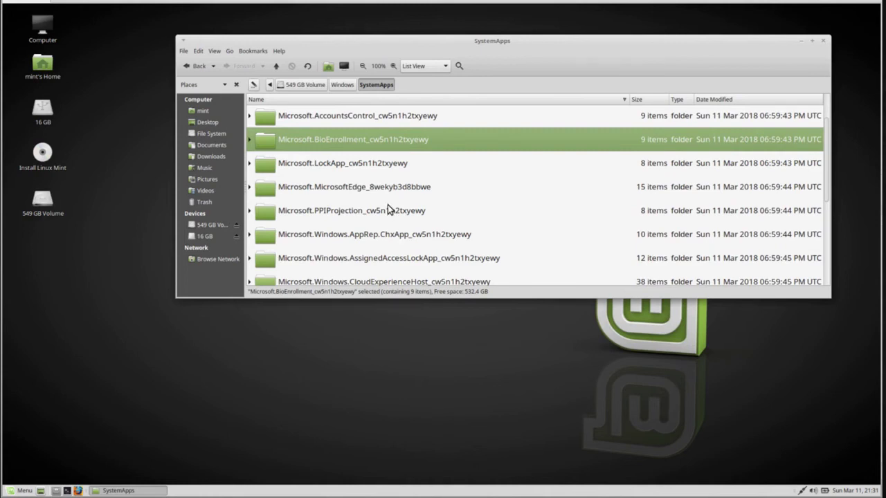
scroll(388, 207, "down", 1)
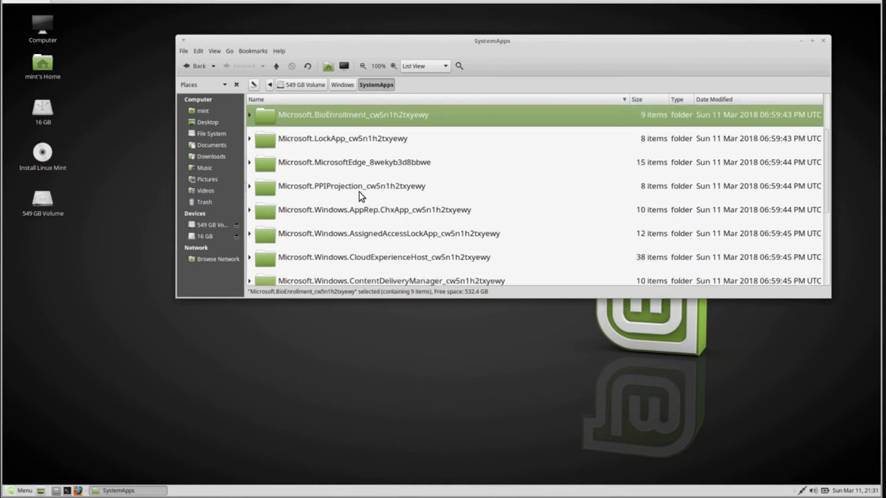
scroll(391, 236, "down", 1)
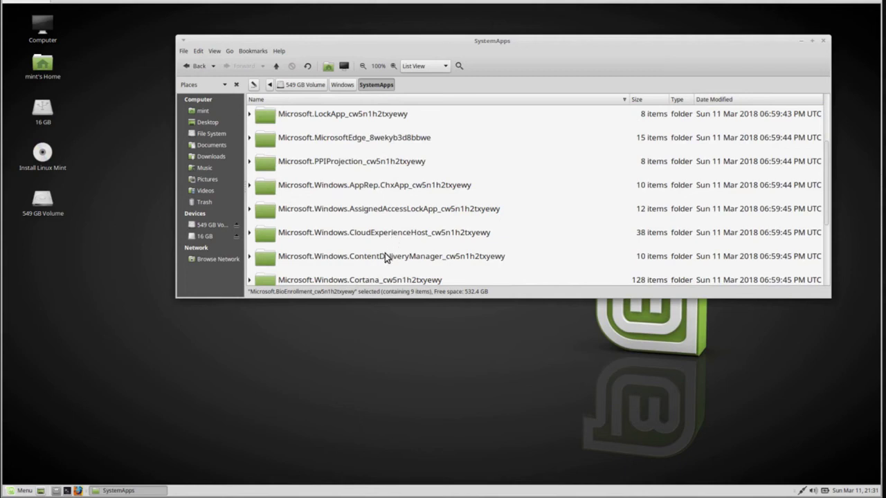
scroll(396, 261, "down", 1)
left_click(392, 261)
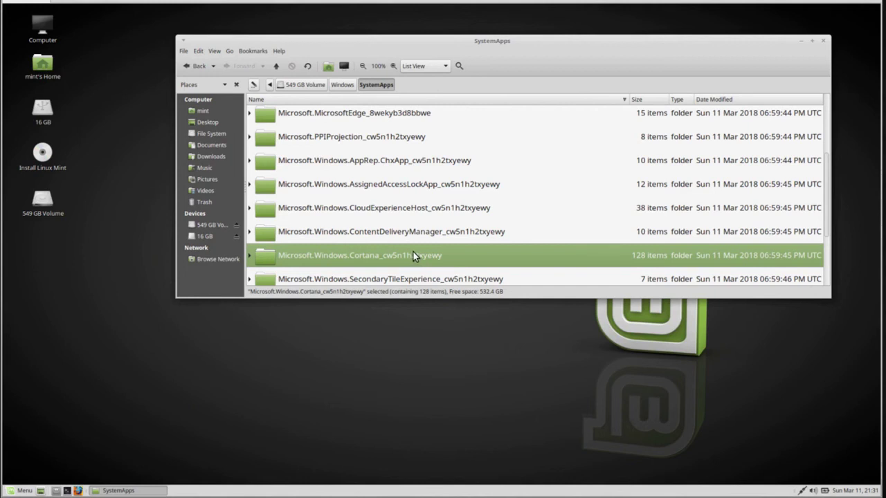
double_click(413, 255)
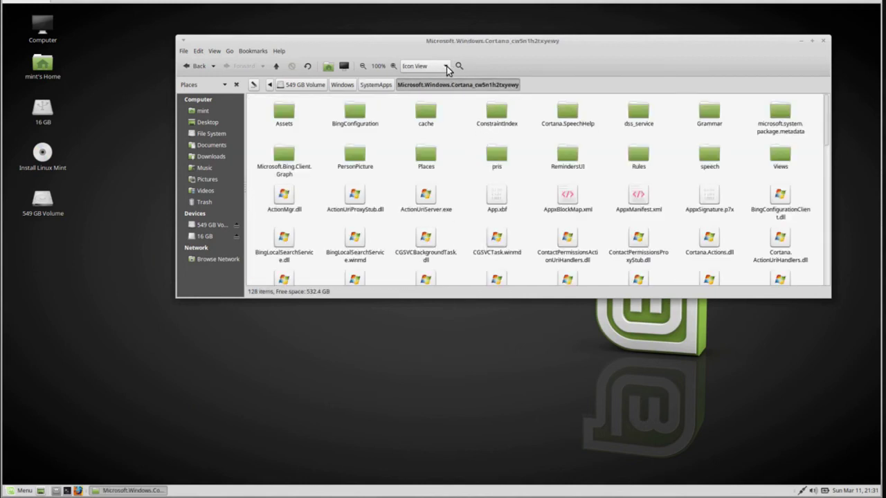
- Show the Cortana folder in List View at 150% zoom, then move and enlarge its window
left_click(428, 86)
key("ctrl+2")
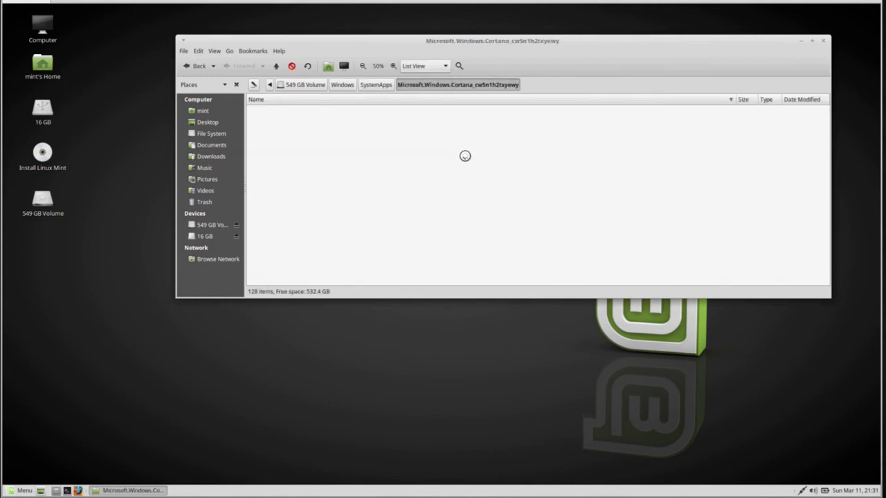
key("ctrl+plus")
key("ctrl+plus")
key("ctrl+plus")
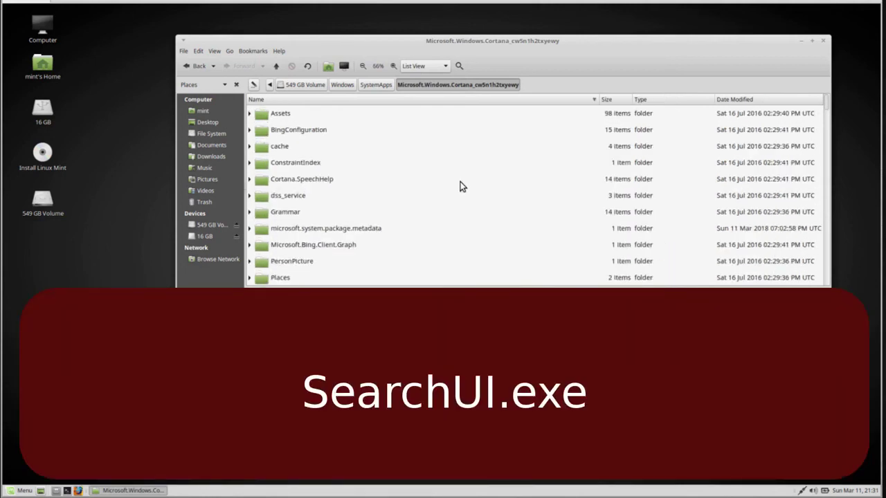
left_click_drag(491, 43, 417, 41)
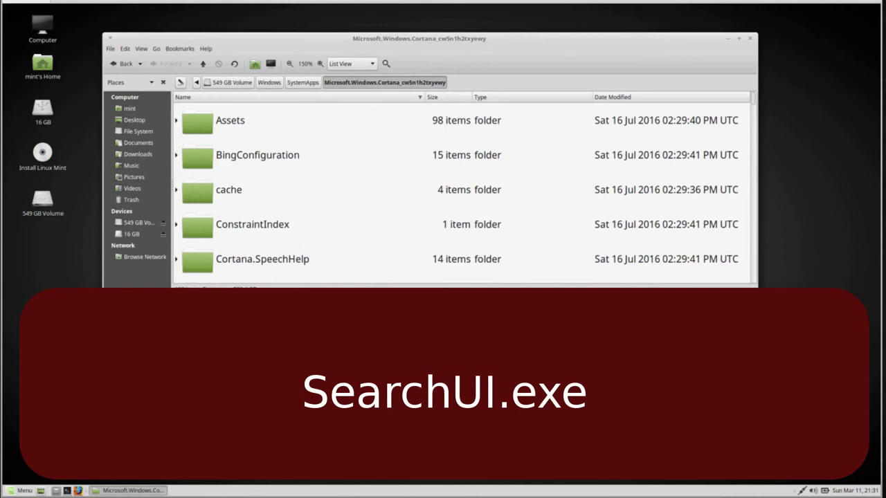
left_click_drag(757, 295, 810, 367)
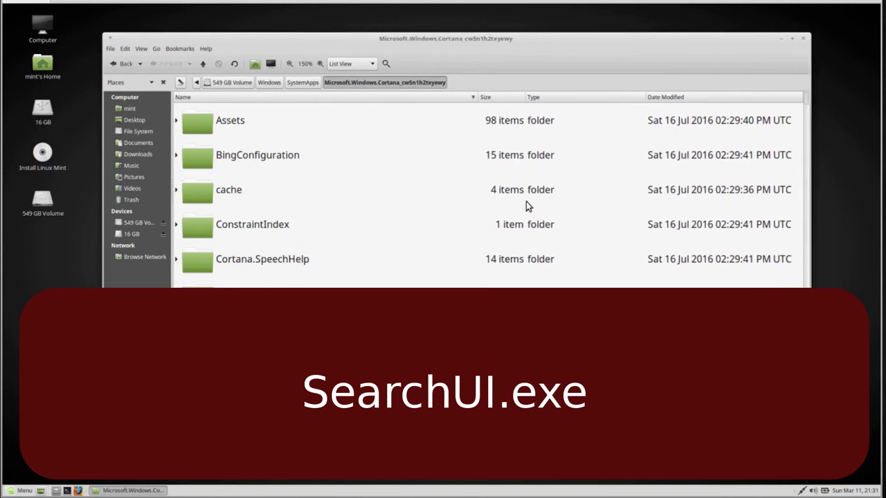
- Rename SearchUI.exe in the Cortana folder as SearchUI-exe.txt
scroll(526, 202, "down", 9)
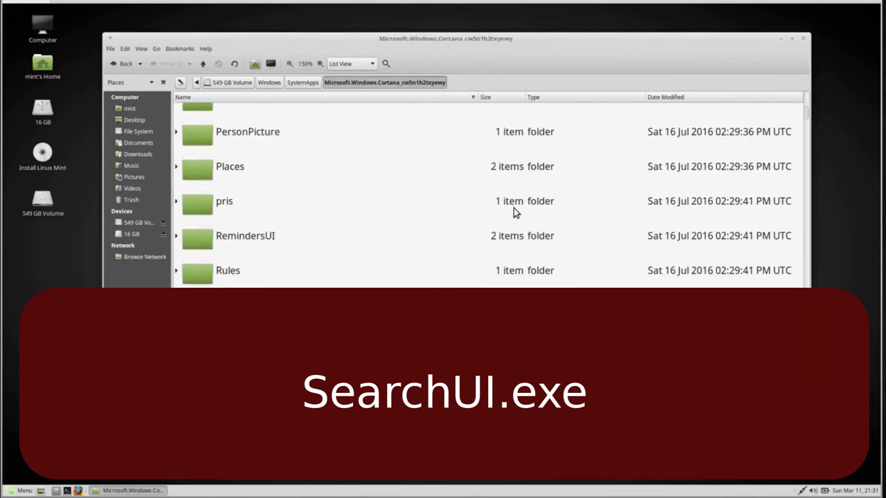
scroll(514, 212, "down", 15)
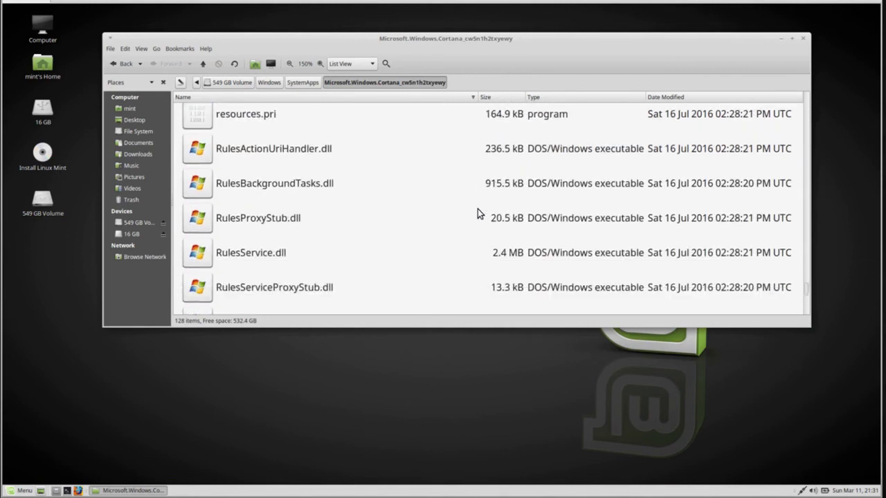
scroll(478, 213, "down", 4)
left_click(245, 254)
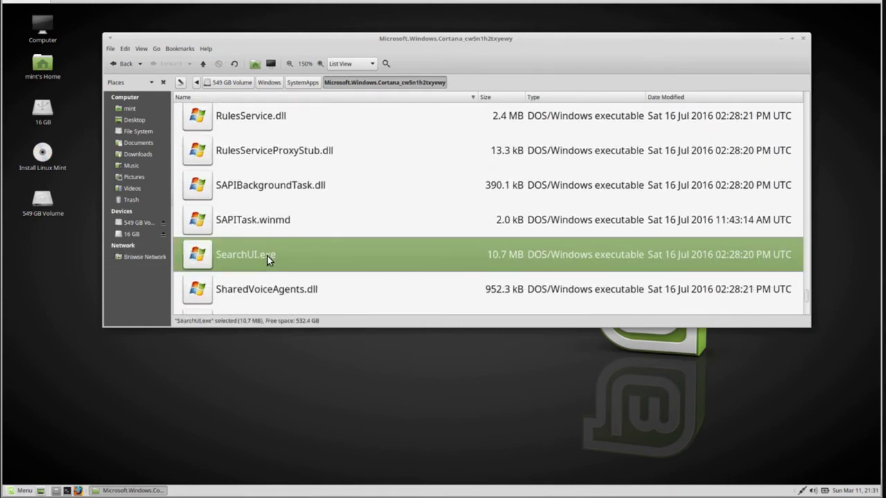
right_click(267, 256)
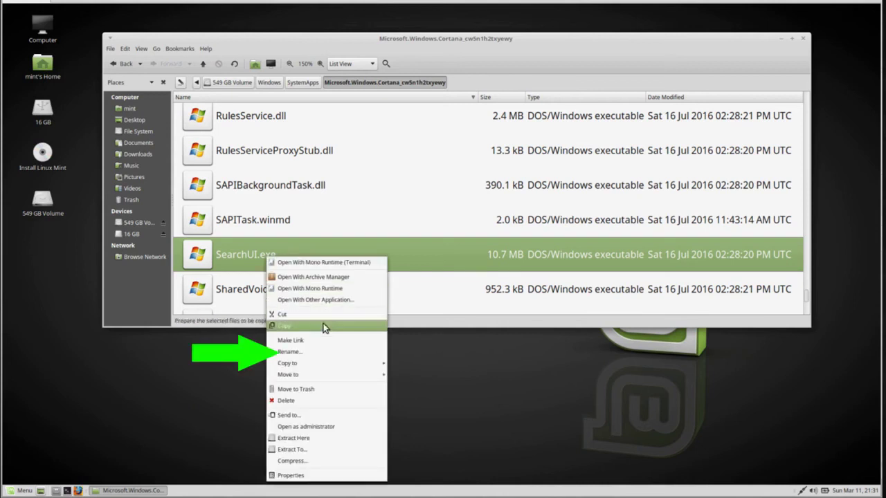
left_click(306, 353)
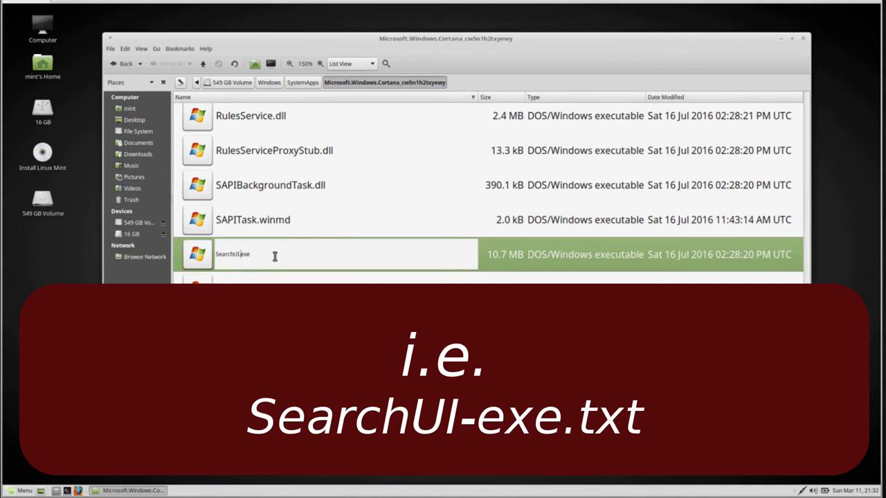
key("BackSpace")
type("-")
key("Right")
key("Right")
key("Right")
type(".txt")
key("Return")
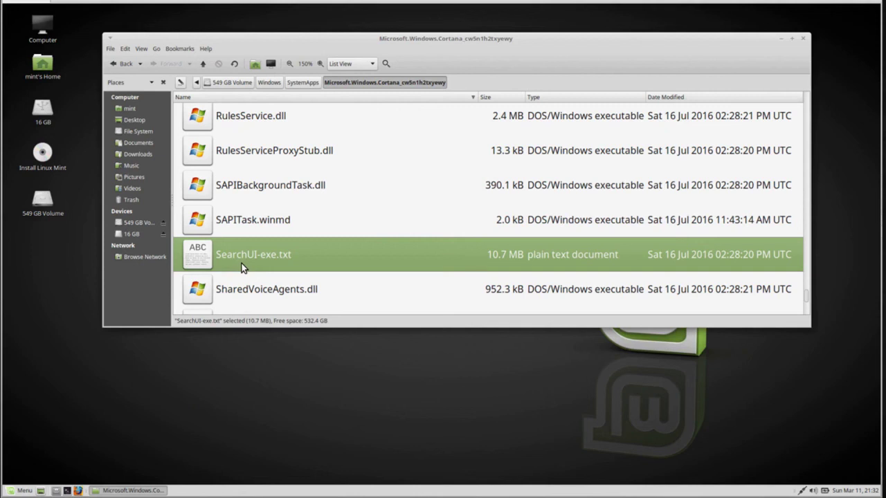
- Close the Cortana folder window, quit the Linux Mint live session and restart the computer into Windows
left_click(800, 40)
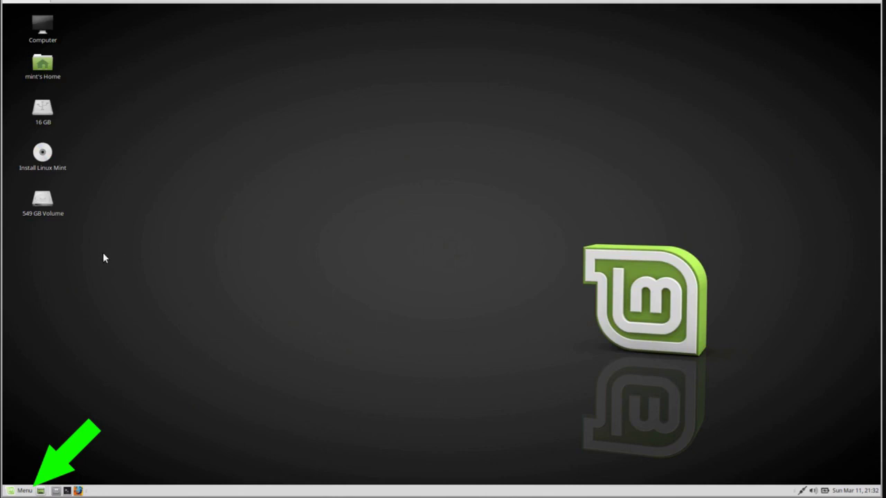
left_click(23, 492)
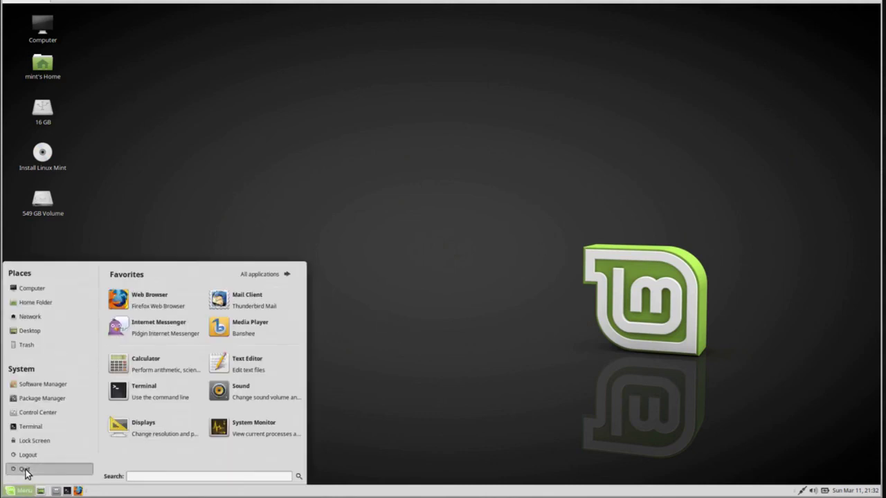
left_click(27, 468)
left_click(424, 281)
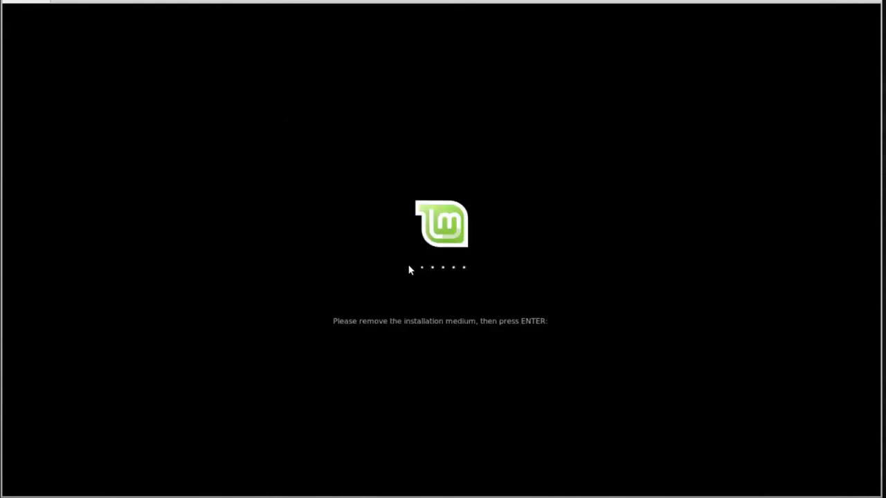
key("Return")
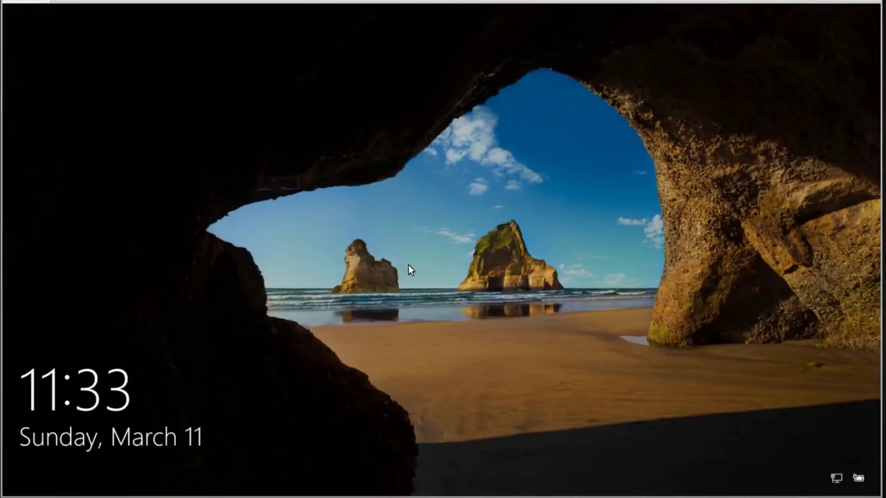
- Dismiss the Windows lock screen and sign in with the account password
left_click(484, 256)
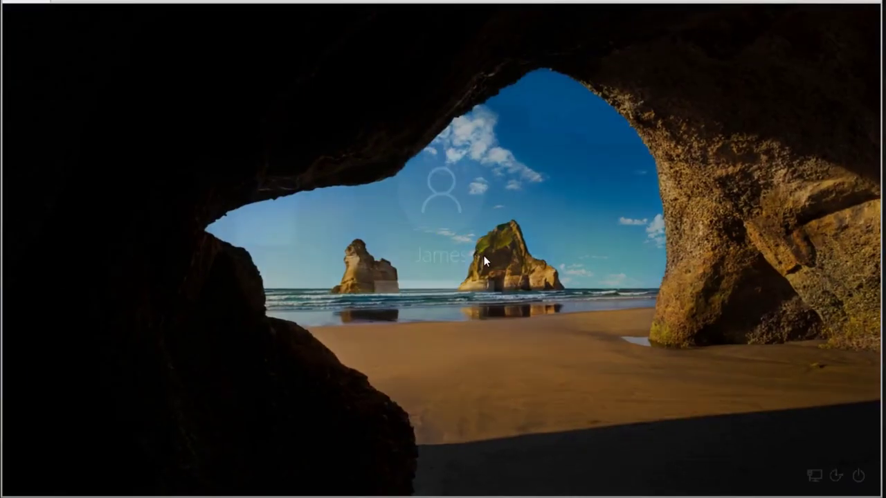
type("*******")
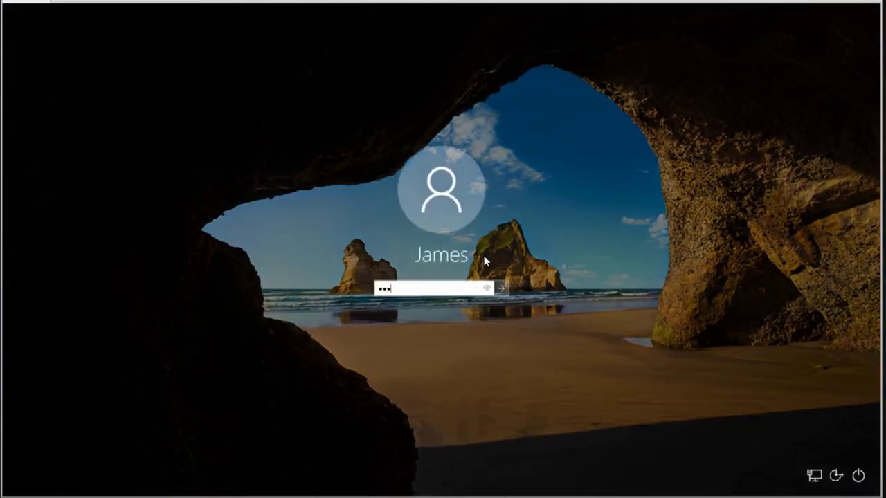
type("*")
key("Return")
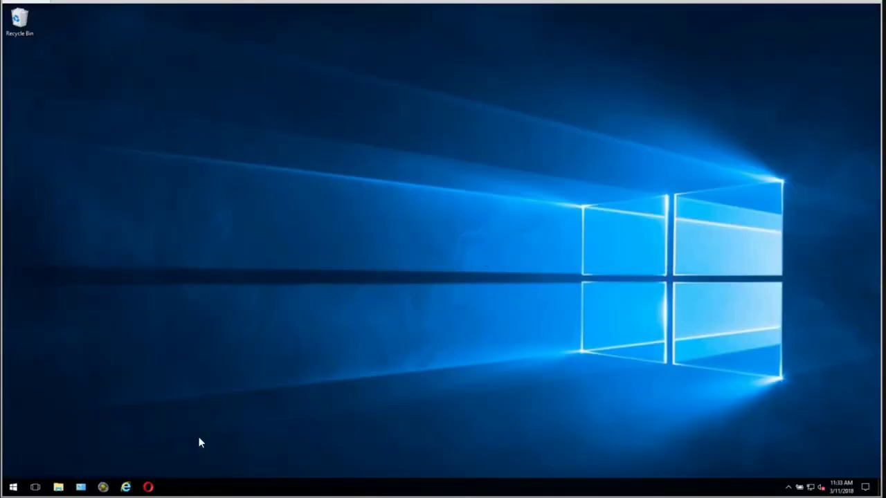
- Check the taskbar's Cortana display options, then look over the Start menu and close it
right_click(243, 491)
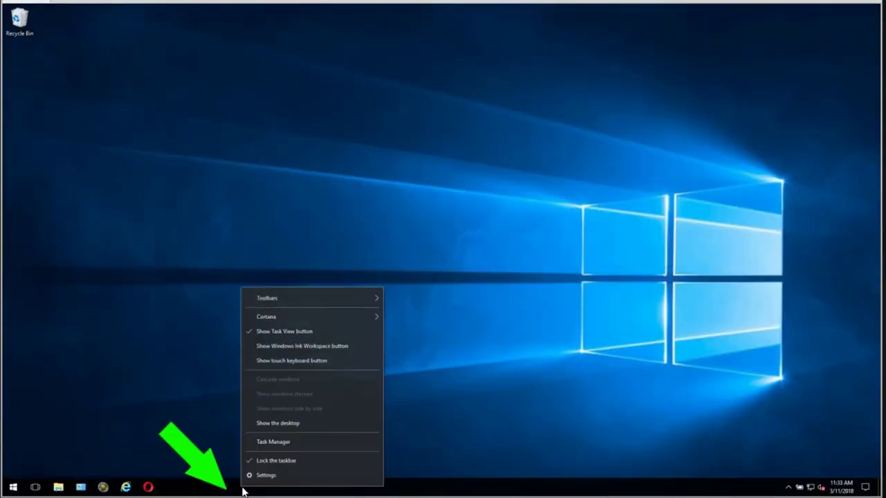
mouse_move(276, 317)
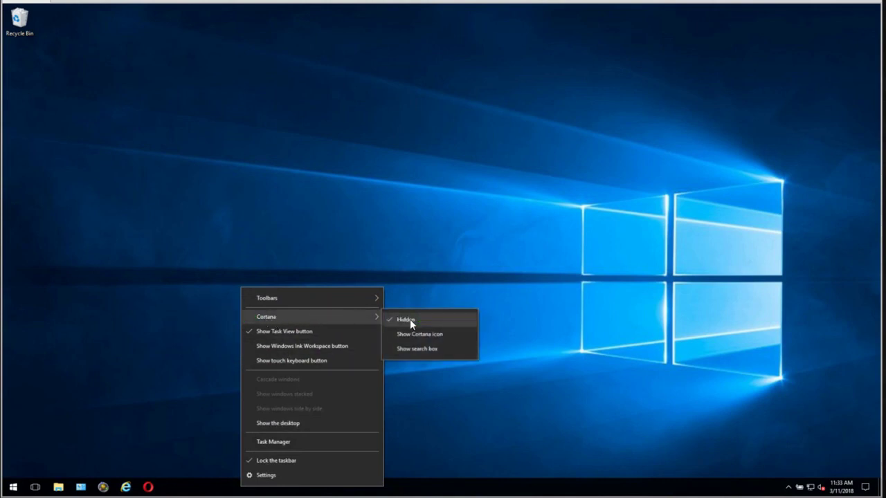
left_click(456, 230)
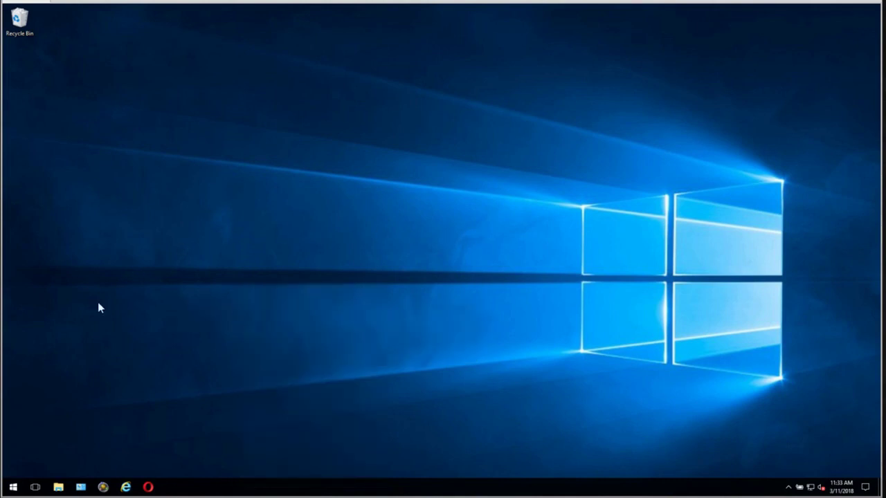
left_click(16, 487)
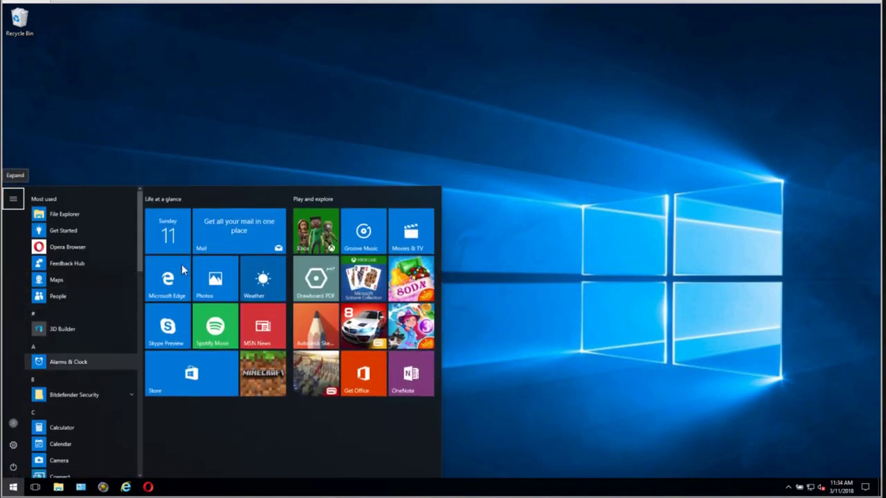
left_click(396, 118)
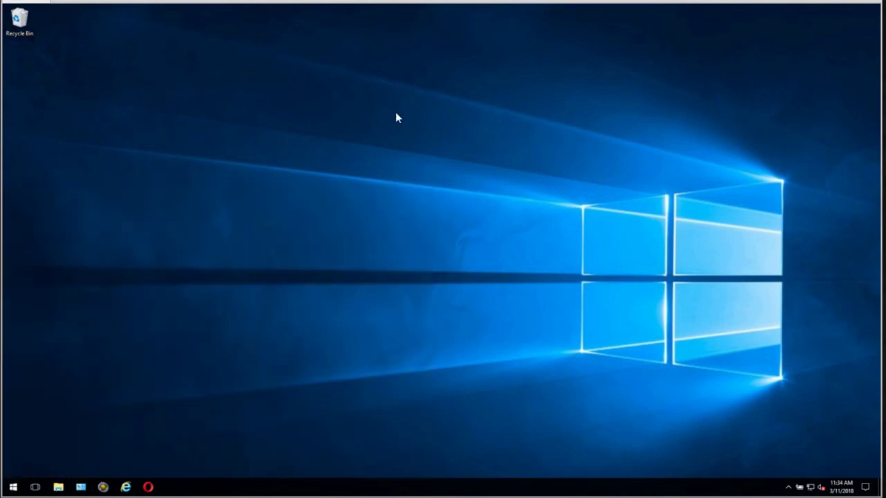